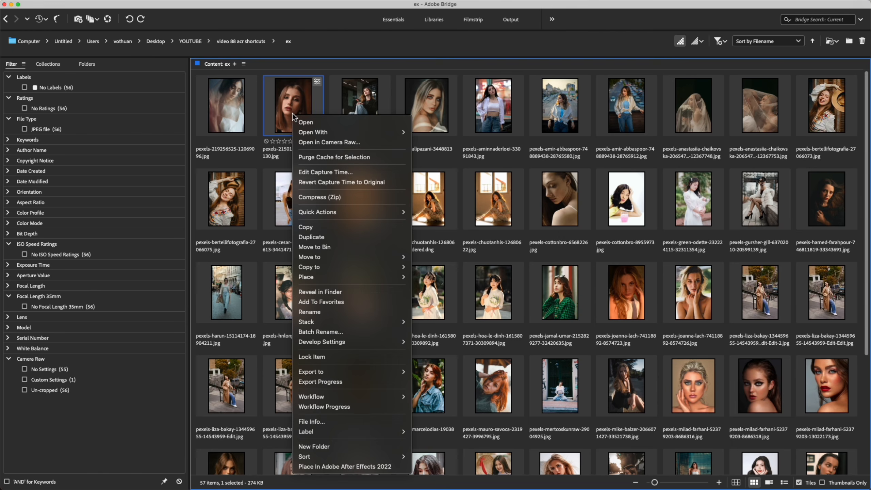
Open the selected portrait in Camera Raw and switch the editing window to full screen
{"action": "left_click", "coordinate": [343, 143]}
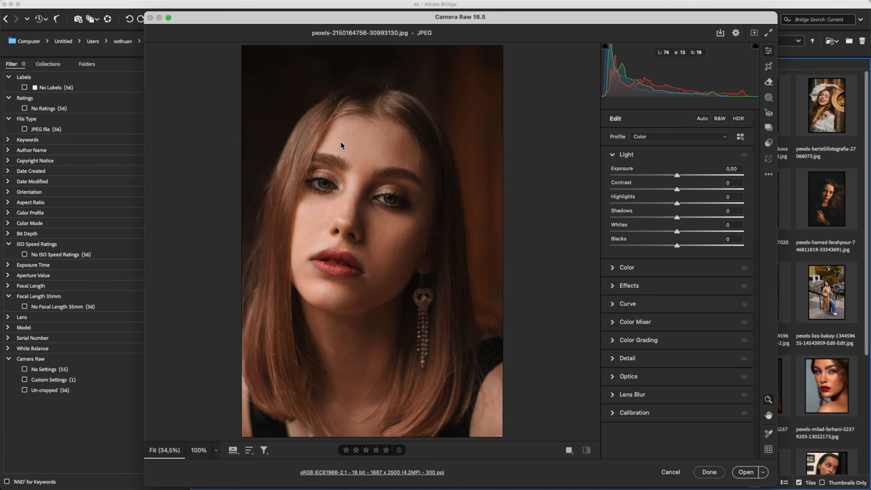
{"action": "key", "text": "f"}
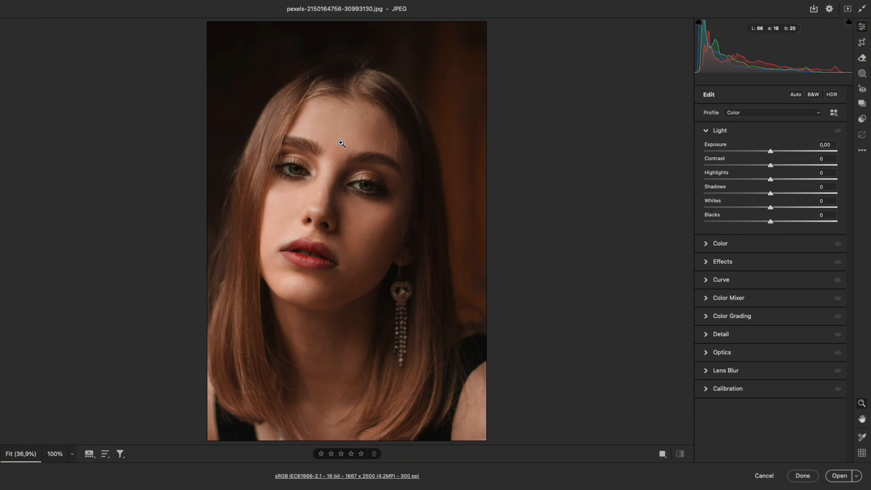
{"action": "key", "text": "f"}
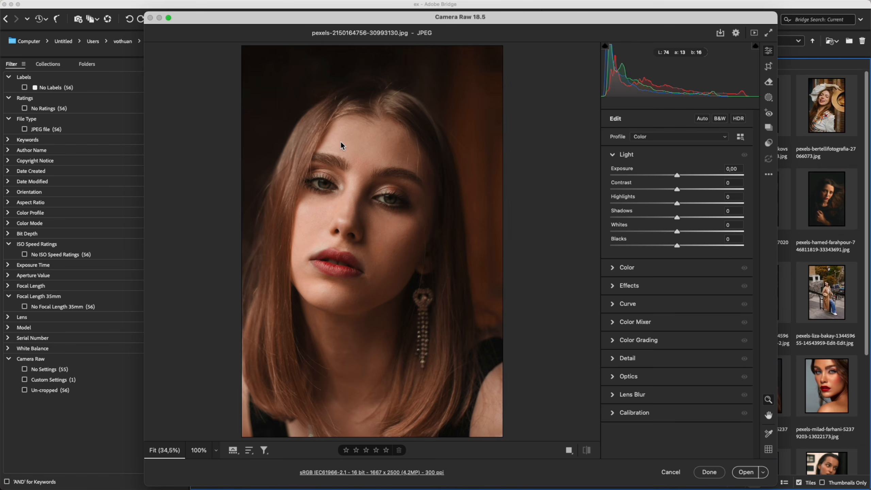
{"action": "key", "text": "f"}
Step through the edit sections one after another, from Light through Lens Blur, to examine their controls
{"action": "left_click_drag", "start_coordinate": [340, 140], "coordinate": [490, 103]}
{"action": "key", "text": "ctrl+0"}
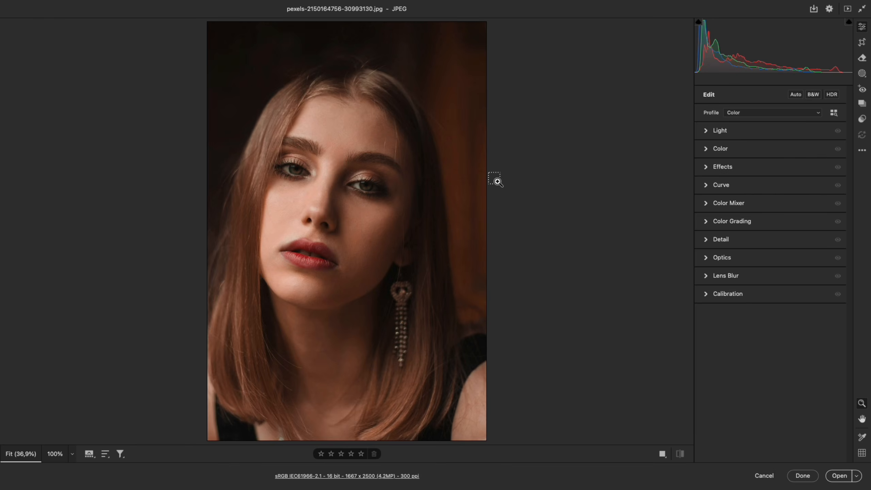
{"action": "key", "text": "ctrl+1"}
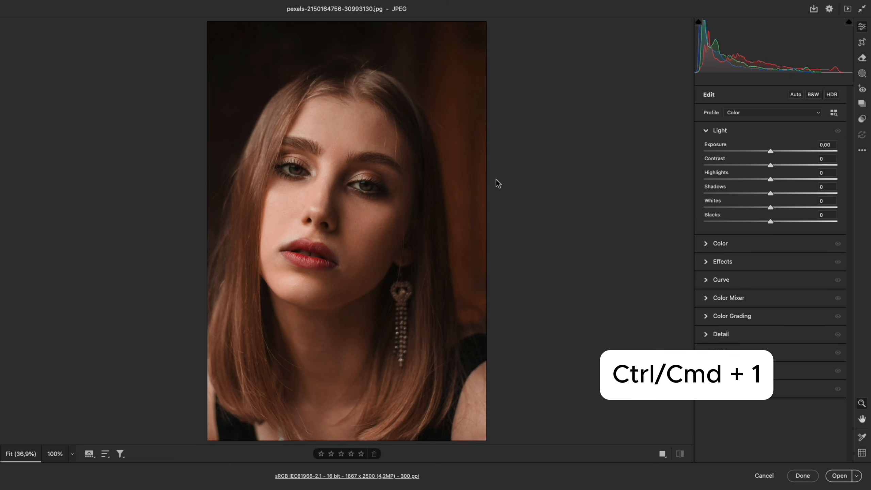
{"action": "key", "text": "ctrl+2"}
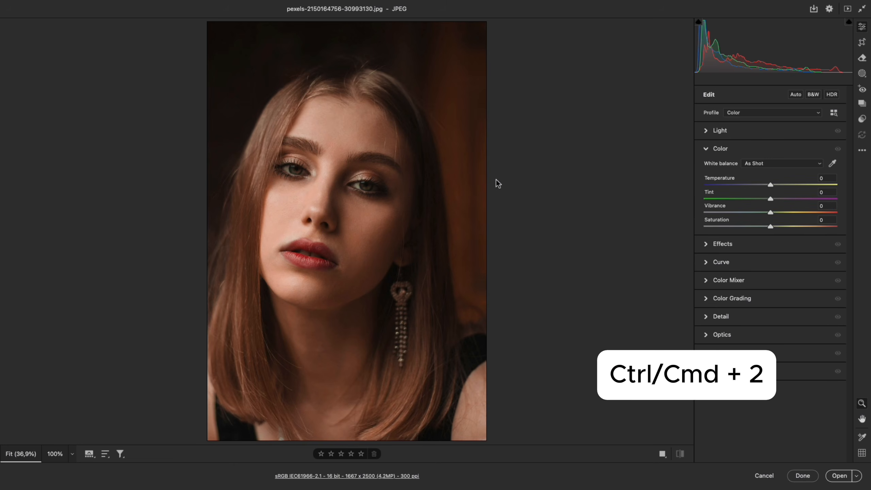
{"action": "key", "text": "ctrl+3"}
{"action": "key", "text": "ctrl+4"}
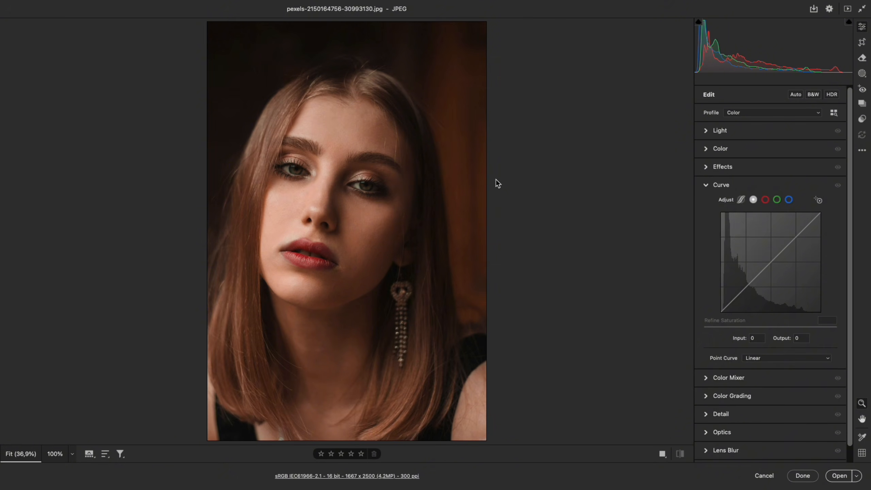
{"action": "key", "text": "ctrl+5"}
{"action": "key", "text": "ctrl+6"}
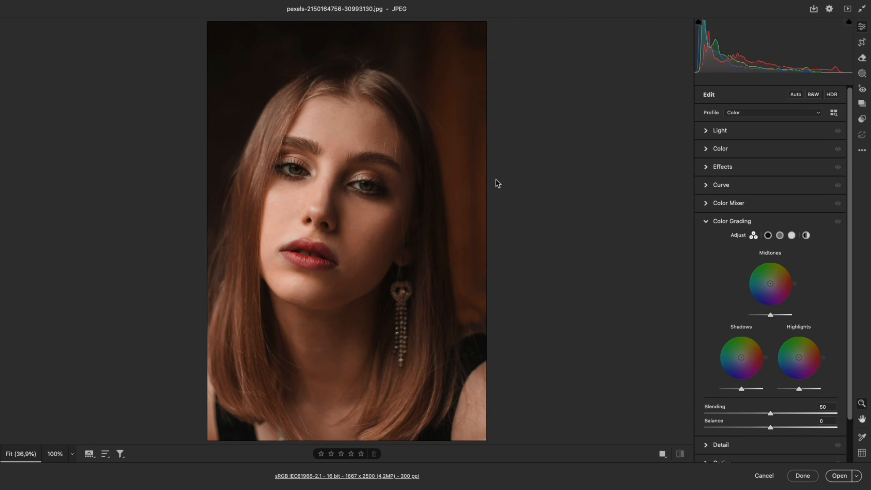
{"action": "key", "text": "ctrl+7"}
{"action": "key", "text": "ctrl+8"}
{"action": "key", "text": "ctrl+9"}
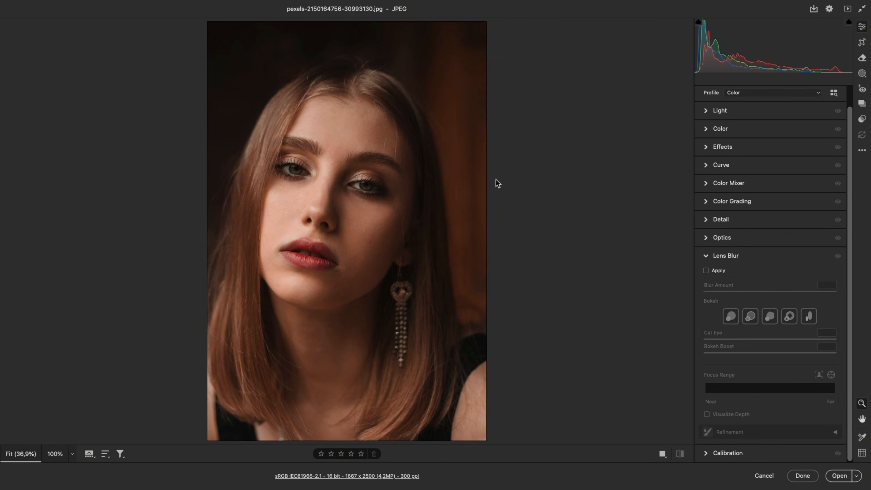
Raise the portrait's Temperature slightly in the Color section
{"action": "key", "text": "ctrl+2"}
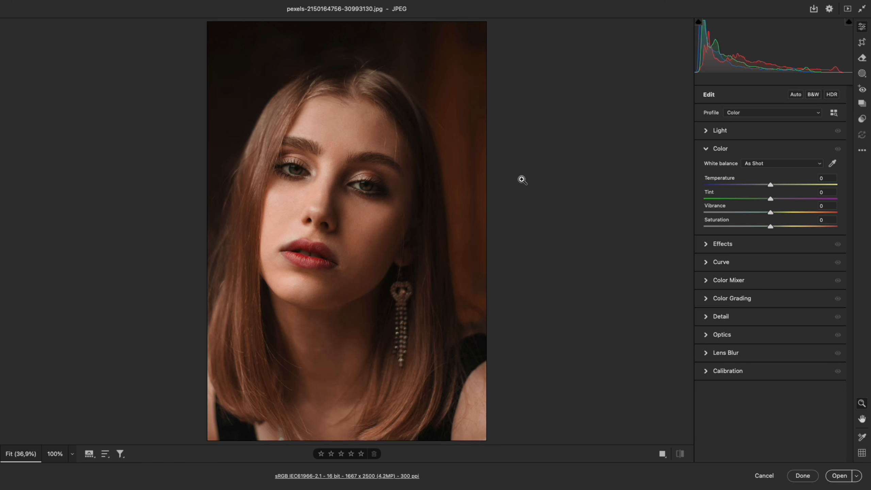
{"action": "left_click_drag", "start_coordinate": [770, 185], "coordinate": [780, 184]}
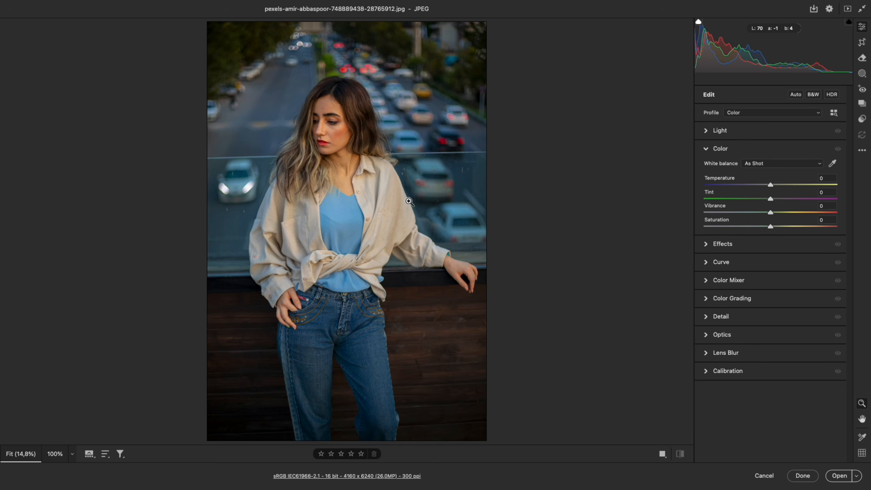
Sample the street portrait's white balance on the blue top, the cream shirt and the background to compare color casts
{"action": "key", "text": "i"}
{"action": "left_click", "coordinate": [345, 213]}
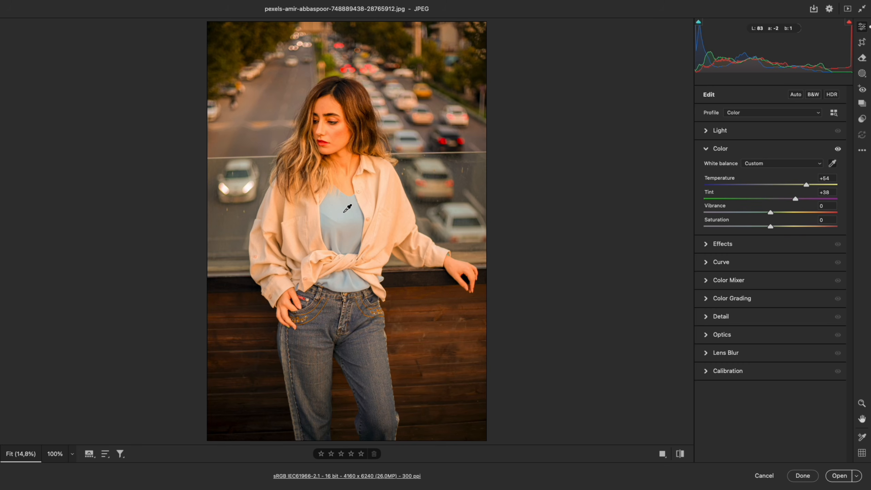
{"action": "left_click", "coordinate": [369, 237]}
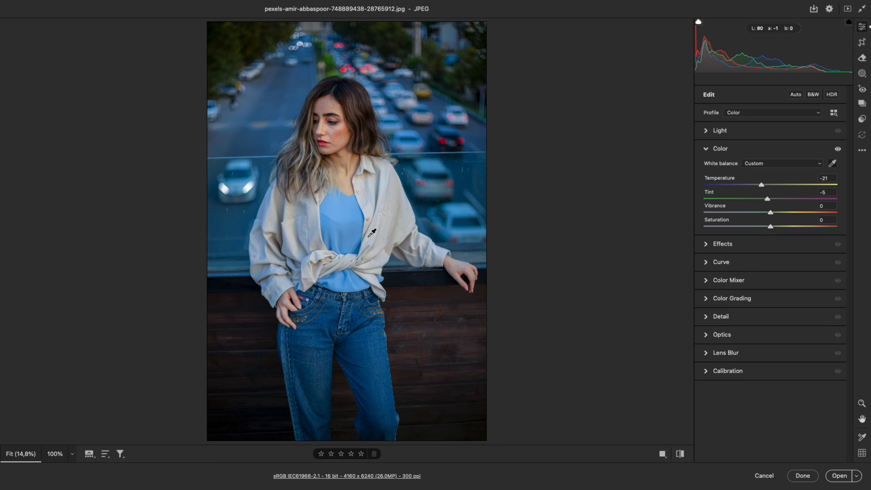
{"action": "left_click", "coordinate": [365, 202]}
{"action": "left_click", "coordinate": [430, 166]}
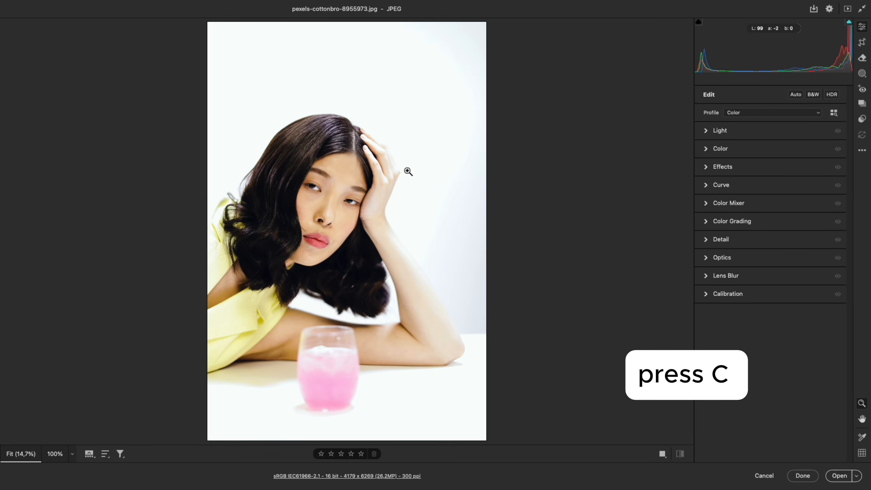
Crop the photo of the woman with the pink drink to about 3108 x 4663 pixels from its corners
{"action": "key", "text": "c"}
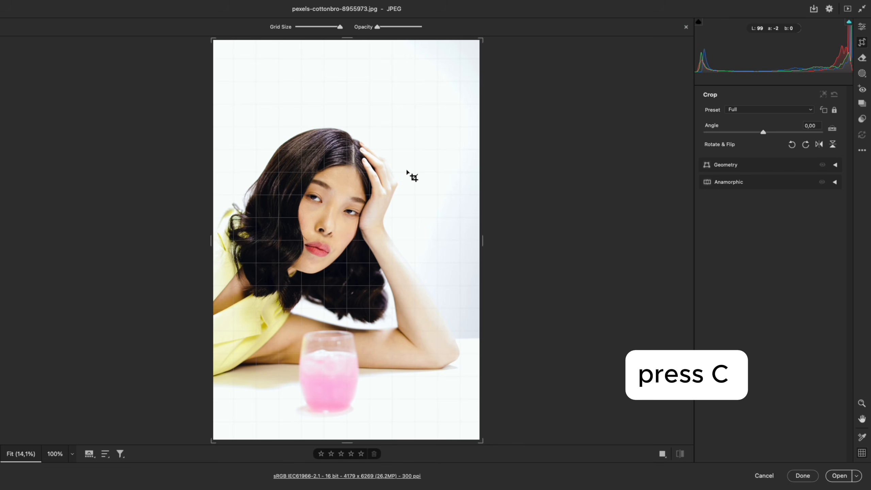
{"action": "left_click_drag", "start_coordinate": [479, 40], "coordinate": [467, 64]}
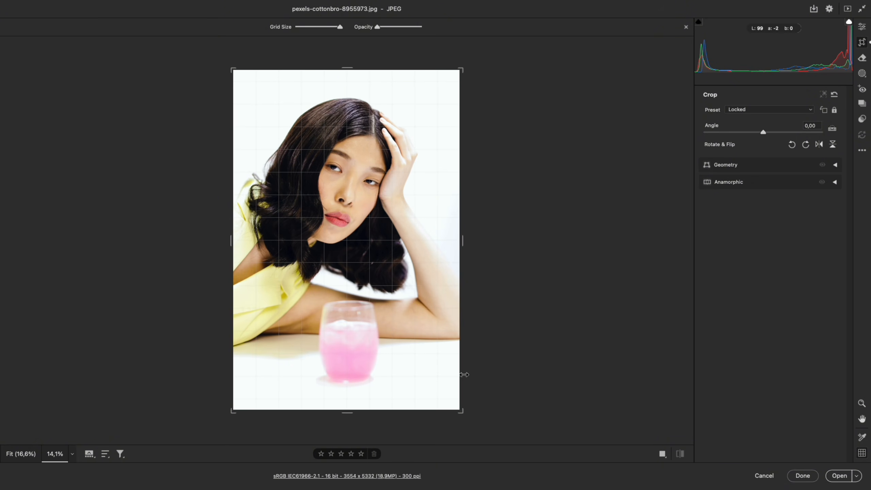
{"action": "left_click_drag", "start_coordinate": [465, 409], "coordinate": [443, 397]}
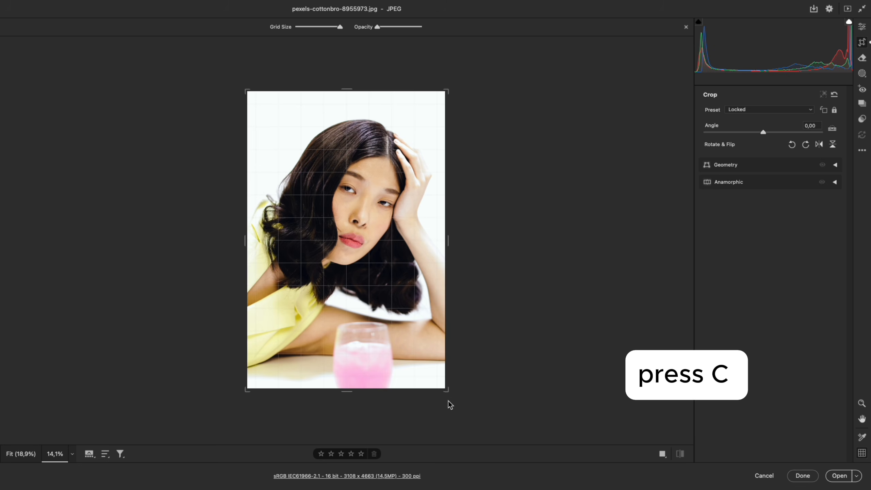
{"action": "key", "text": "c"}
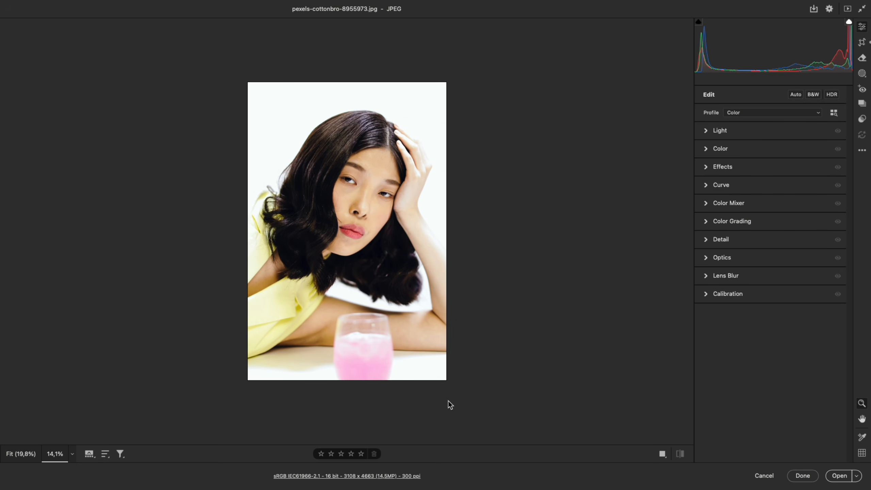
Rotate the cropped photo counterclockwise four times and clockwise three times in 90-degree turns
{"action": "key", "text": "l"}
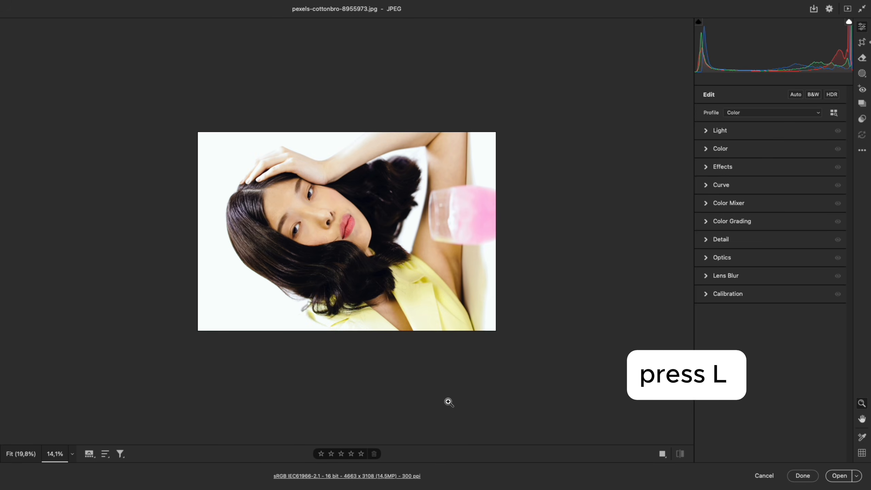
{"action": "key", "text": "l"}
{"action": "key", "text": "l"}
{"action": "key", "text": "l"}
{"action": "key", "text": "r"}
{"action": "key", "text": "r"}
{"action": "key", "text": "r"}
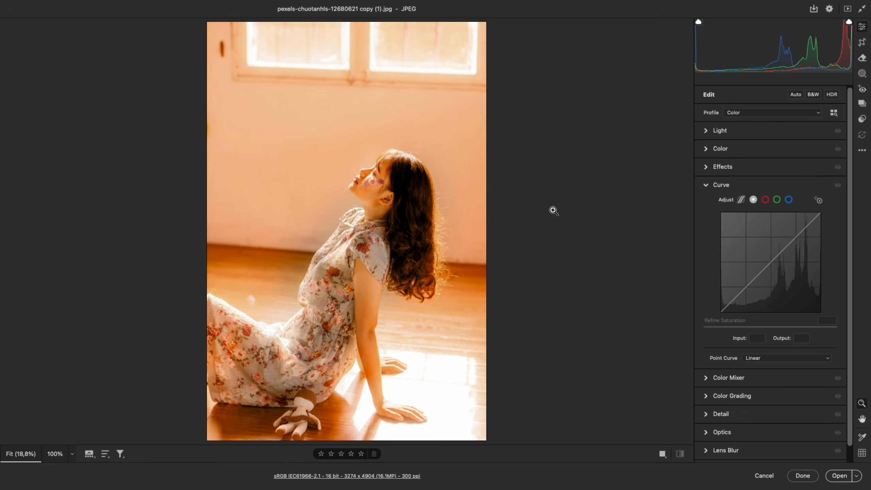
With highlight and shadow clipping overlays shown, raise the curve's black point to output 19 and lower its white point
{"action": "key", "text": "o"}
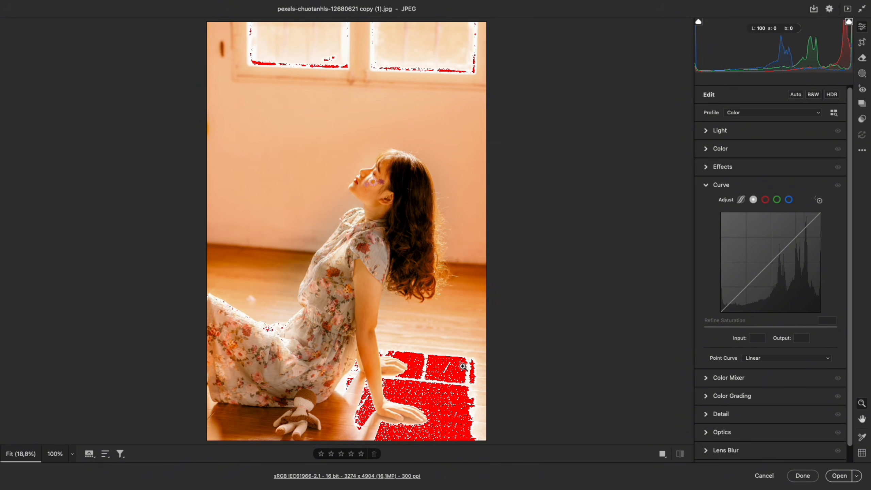
{"action": "key", "text": "u"}
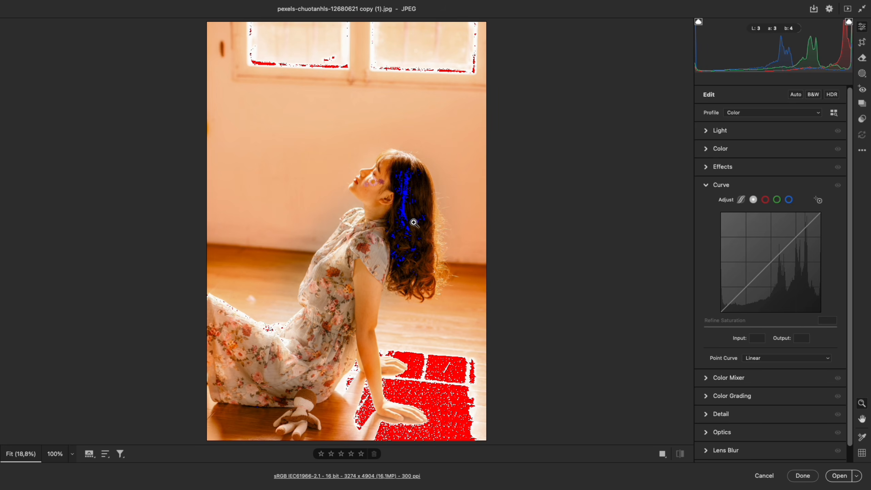
{"action": "left_click", "coordinate": [721, 311]}
{"action": "left_click_drag", "start_coordinate": [721, 311], "coordinate": [721, 304]}
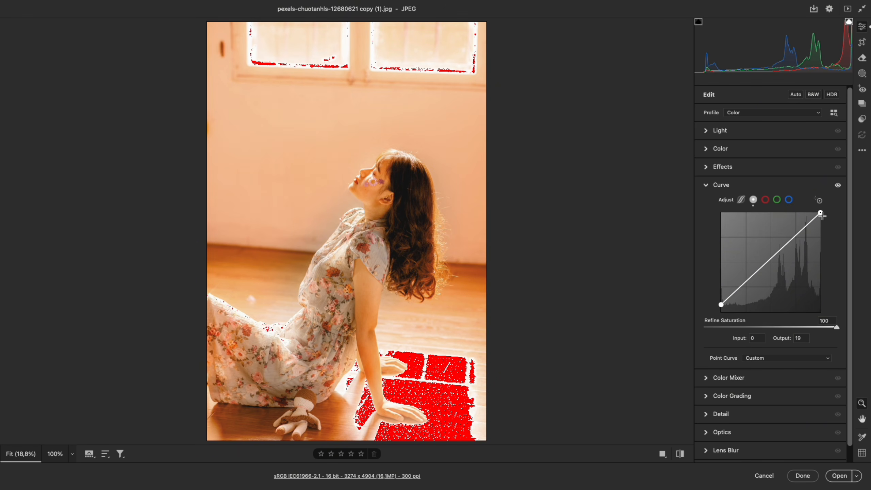
{"action": "left_click_drag", "start_coordinate": [820, 212], "coordinate": [820, 222]}
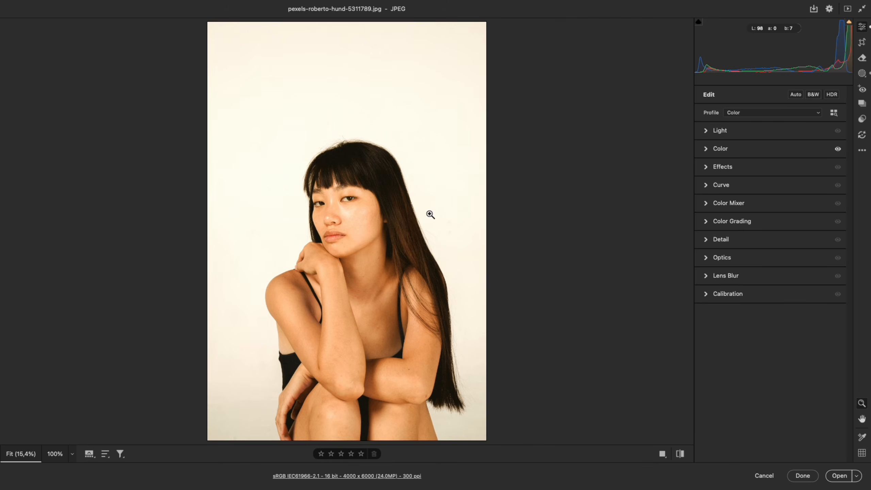
Toggle the preview of the seated woman's photo between its original and edited versions
{"action": "key", "text": "p"}
{"action": "key", "text": "p"}
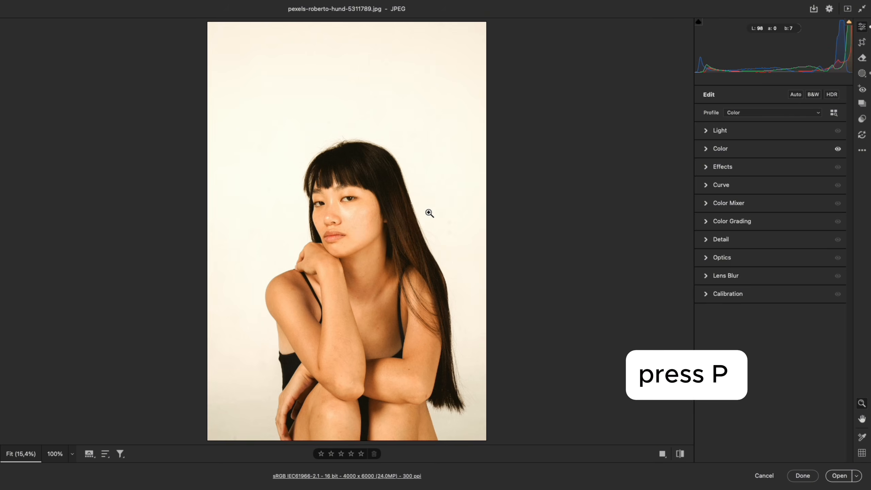
{"action": "key", "text": "p"}
{"action": "key", "text": "p"}
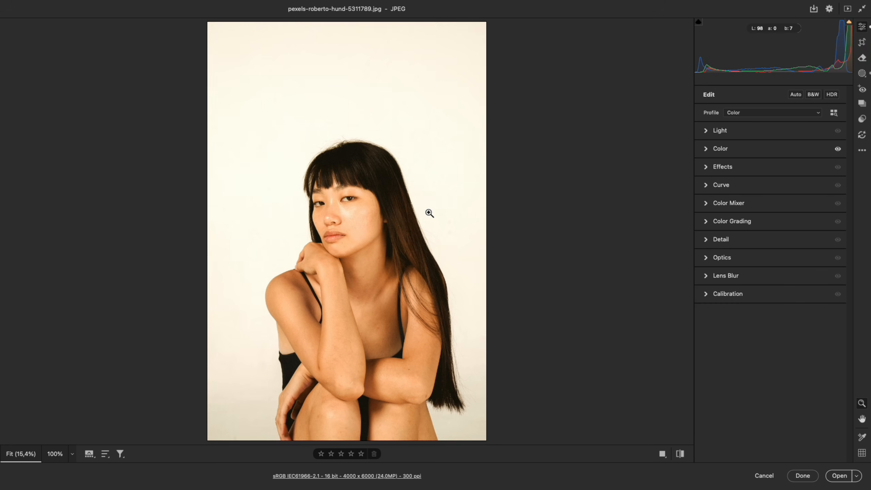
Cycle through the before/after comparison layouts, including side by side, stacked and horizontally split, back to the single view
{"action": "key", "text": "q"}
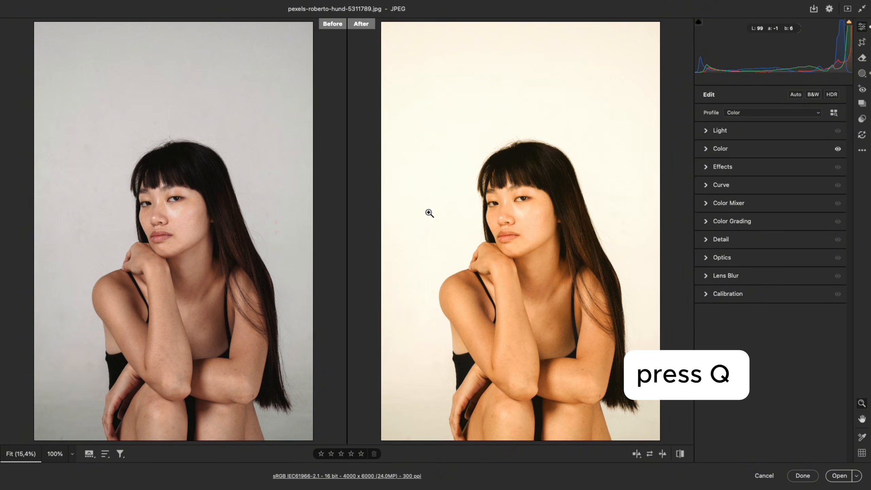
{"action": "key", "text": "q"}
{"action": "key", "text": "q"}
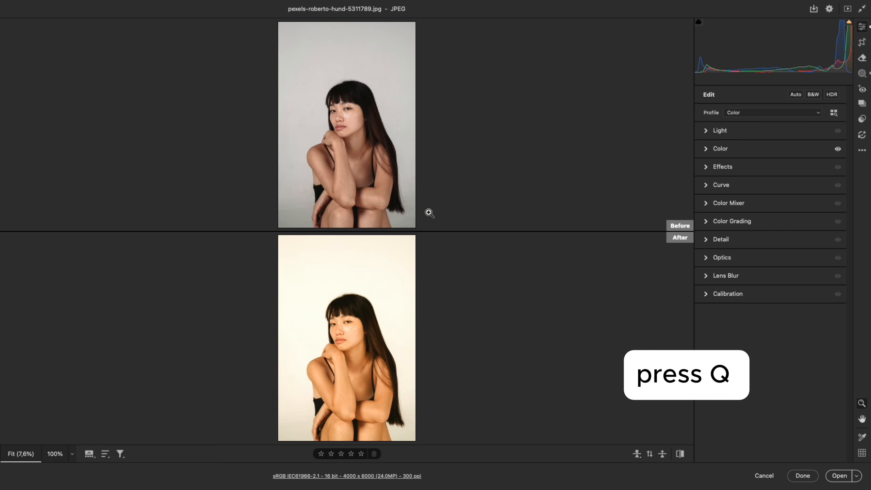
{"action": "key", "text": "q"}
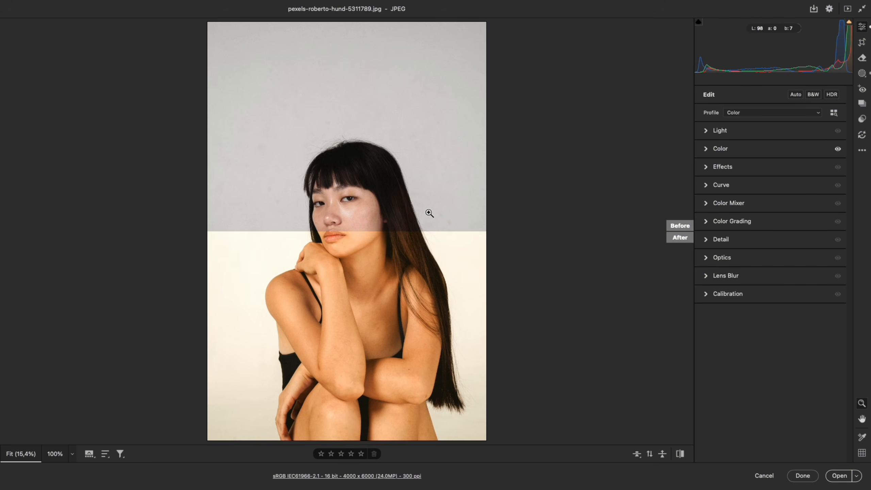
{"action": "key", "text": "q"}
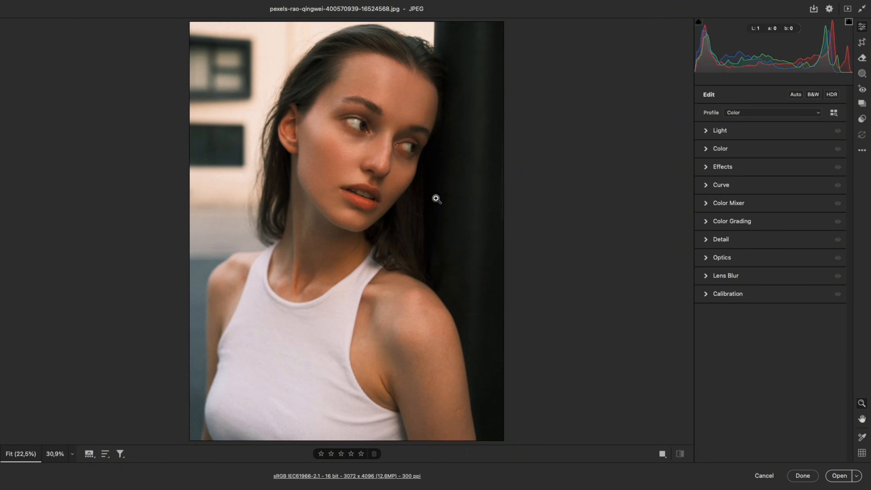
Add a radial gradient mask over the neck and chest, and a linear gradient mask running inward from the photo's right edge
{"action": "key", "text": "m"}
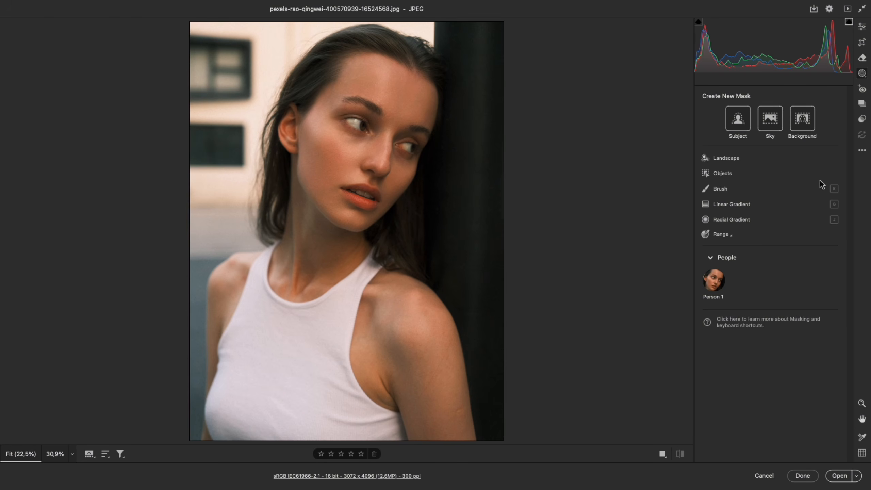
{"action": "key", "text": "k"}
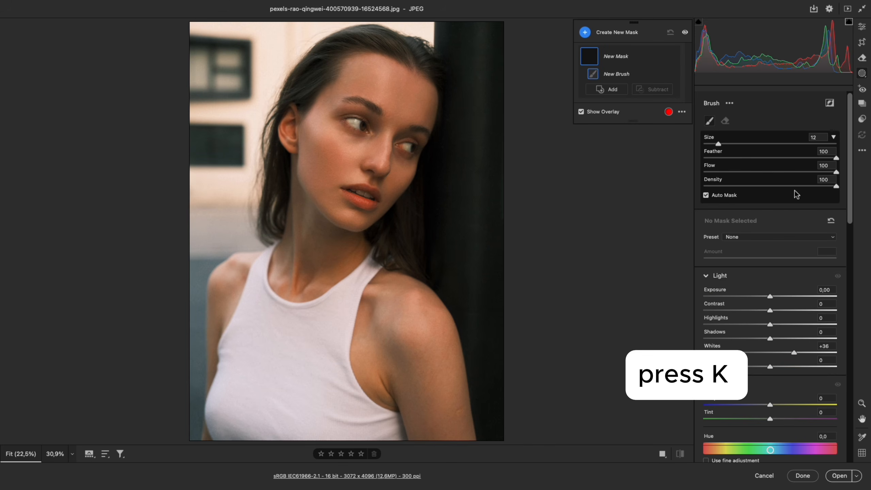
{"action": "key", "text": "j"}
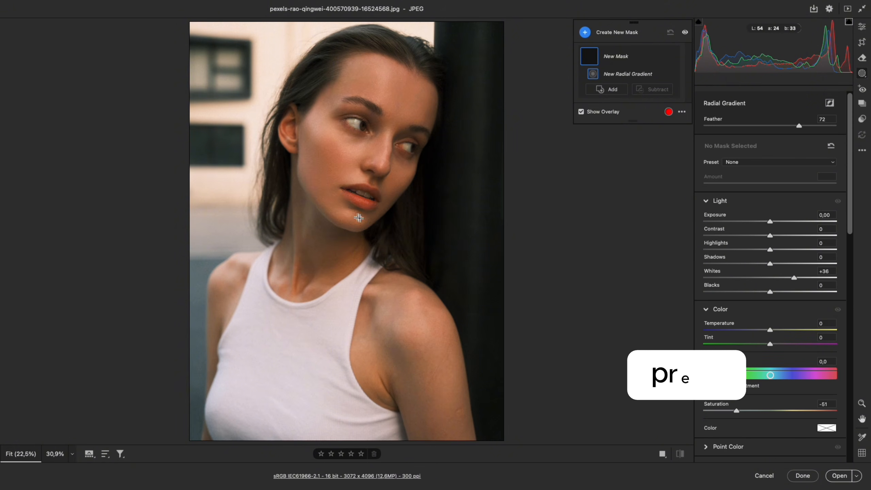
{"action": "mouse_move", "coordinate": [375, 196]}
{"action": "left_mouse_down"}
{"action": "mouse_move", "coordinate": [475, 285]}
{"action": "mouse_move", "coordinate": [331, 334]}
{"action": "left_mouse_up"}
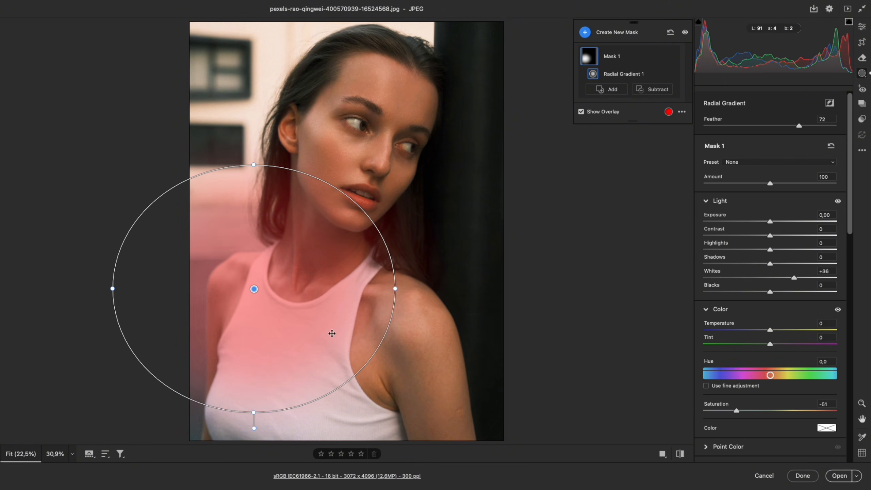
{"action": "key", "text": "g"}
{"action": "left_click_drag", "start_coordinate": [516, 267], "coordinate": [321, 199]}
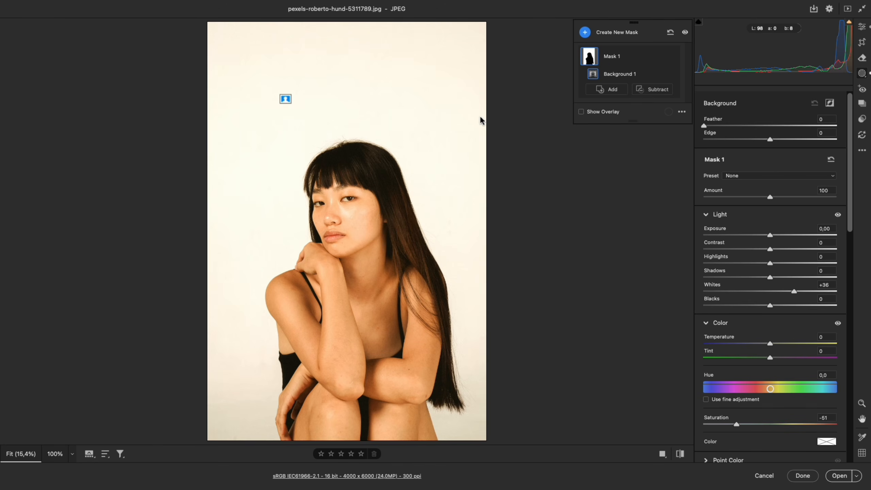
Toggle the red overlay of the background mask on, off and back on to check the masked area
{"action": "key", "text": "y"}
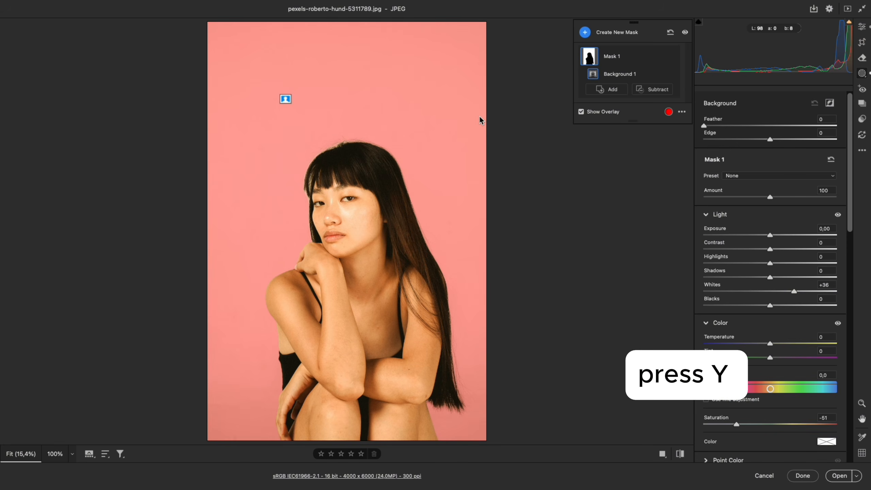
{"action": "key", "text": "y"}
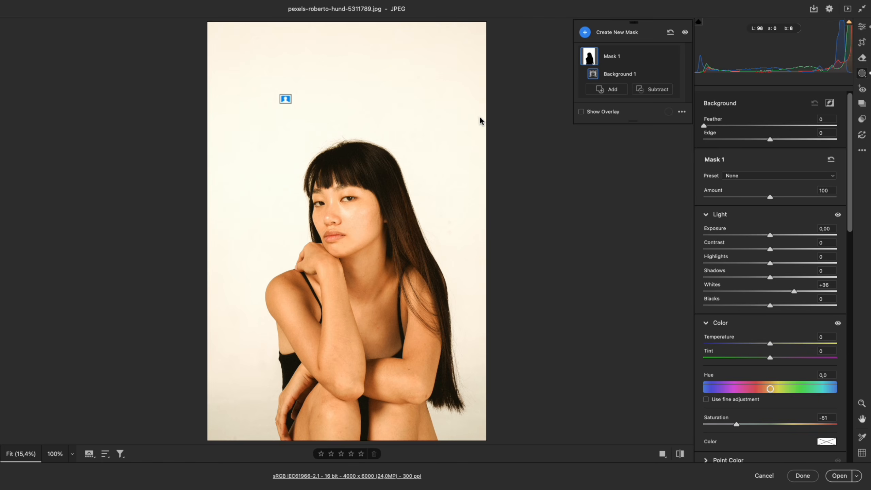
{"action": "key", "text": "y"}
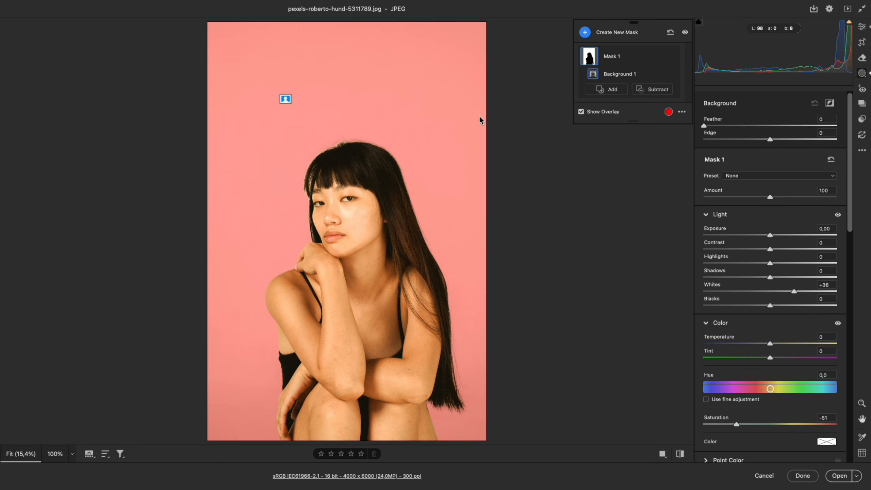
Invert the background mask so its adjustments affect the woman, and invert it back to the background
{"action": "key", "text": "x"}
{"action": "key", "text": "x"}
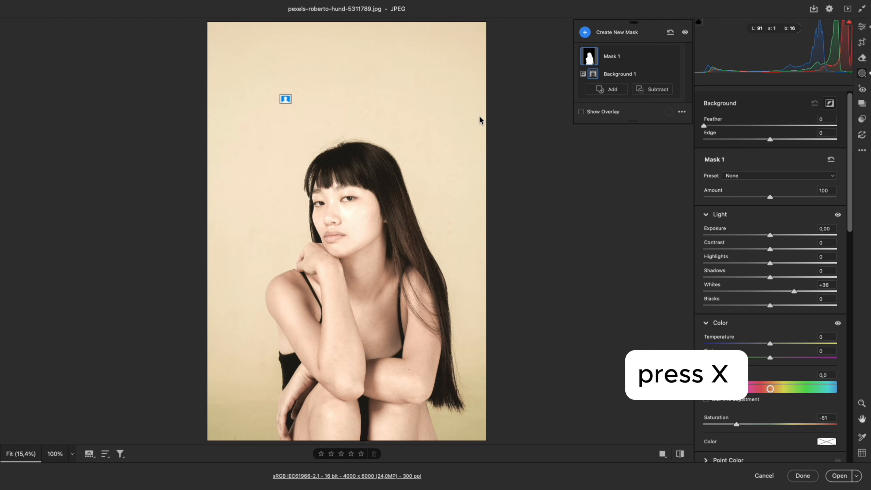
{"action": "key", "text": "x"}
{"action": "key", "text": "x"}
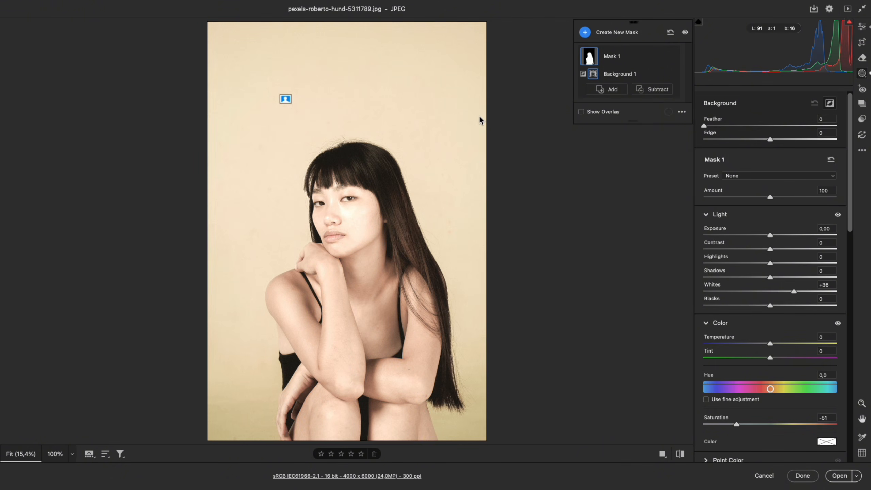
{"action": "key", "text": "x"}
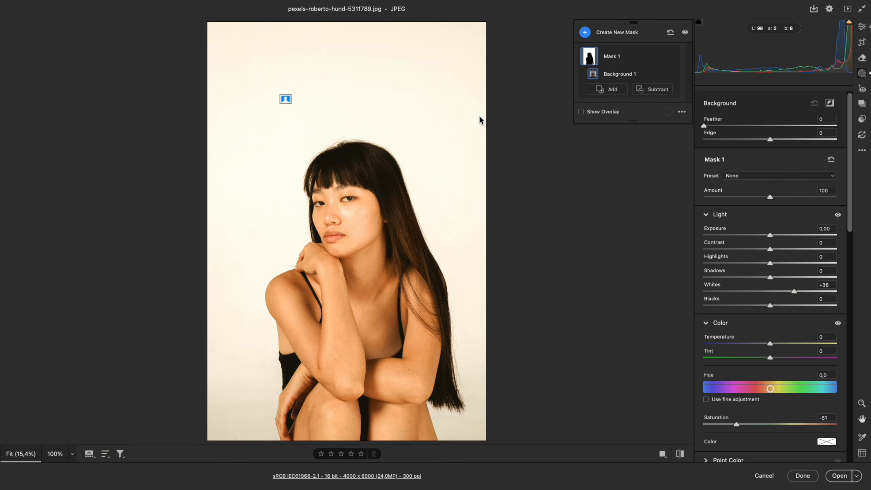
Add a brush to Mask 1 and paint over the woman's arms and knees, and brush over the forearm to subtract it
{"action": "key", "text": "s"}
{"action": "key", "text": "shift+k"}
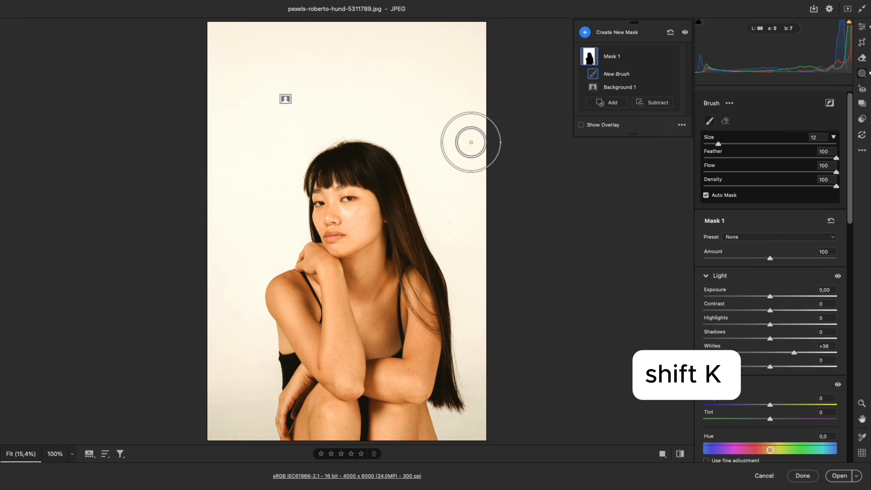
{"action": "mouse_move", "coordinate": [304, 417]}
{"action": "left_mouse_down"}
{"action": "mouse_move", "coordinate": [405, 421]}
{"action": "mouse_move", "coordinate": [301, 364]}
{"action": "mouse_move", "coordinate": [282, 308]}
{"action": "mouse_move", "coordinate": [422, 343]}
{"action": "mouse_move", "coordinate": [346, 336]}
{"action": "left_mouse_up"}
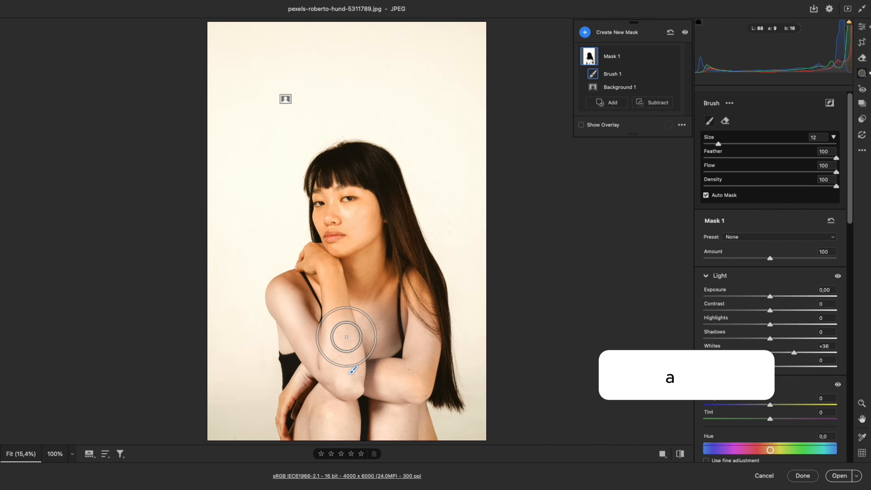
{"action": "key", "text": "alt+k"}
{"action": "mouse_move", "coordinate": [346, 337]}
{"action": "left_mouse_down"}
{"action": "mouse_move", "coordinate": [280, 290]}
{"action": "mouse_move", "coordinate": [302, 338]}
{"action": "mouse_move", "coordinate": [386, 328]}
{"action": "mouse_move", "coordinate": [314, 391]}
{"action": "mouse_move", "coordinate": [378, 444]}
{"action": "mouse_move", "coordinate": [393, 411]}
{"action": "mouse_move", "coordinate": [408, 318]}
{"action": "mouse_move", "coordinate": [331, 365]}
{"action": "left_mouse_up"}
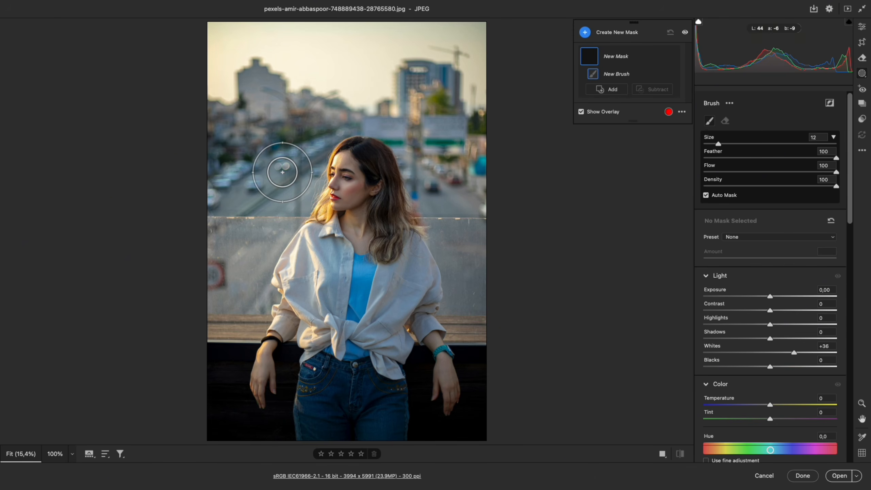
For a new mask brush on the street portrait, enlarge the brush and reduce its size to 16
{"action": "key", "text": "bracketright"}
{"action": "key", "text": "bracketright"}
{"action": "key", "text": "bracketright"}
{"action": "key", "text": "bracketright"}
{"action": "key", "text": "bracketright"}
{"action": "key", "text": "bracketright"}
{"action": "key", "text": "bracketright"}
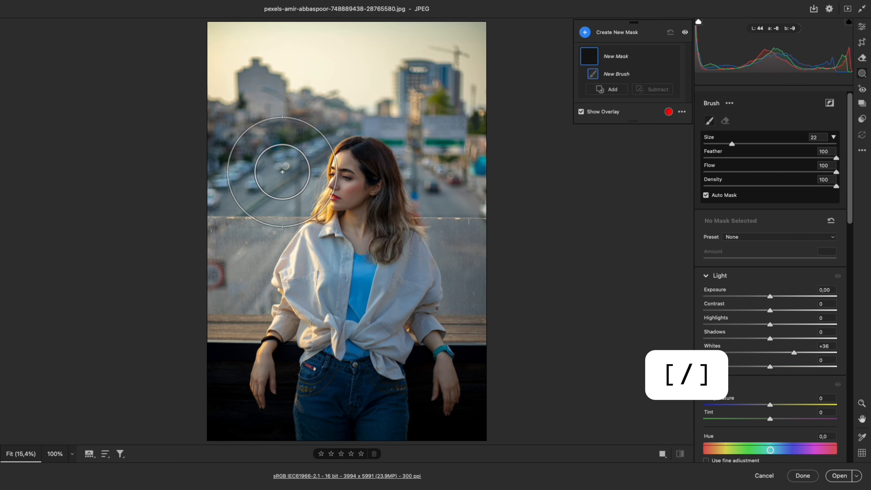
{"action": "key", "text": "bracketleft"}
{"action": "key", "text": "bracketleft"}
{"action": "key", "text": "bracketleft"}
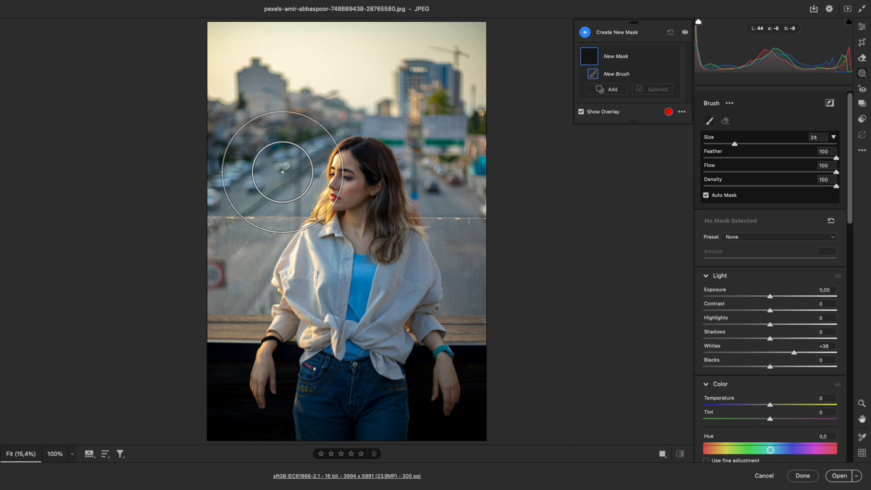
{"action": "key", "text": "bracketleft"}
{"action": "key", "text": "bracketleft"}
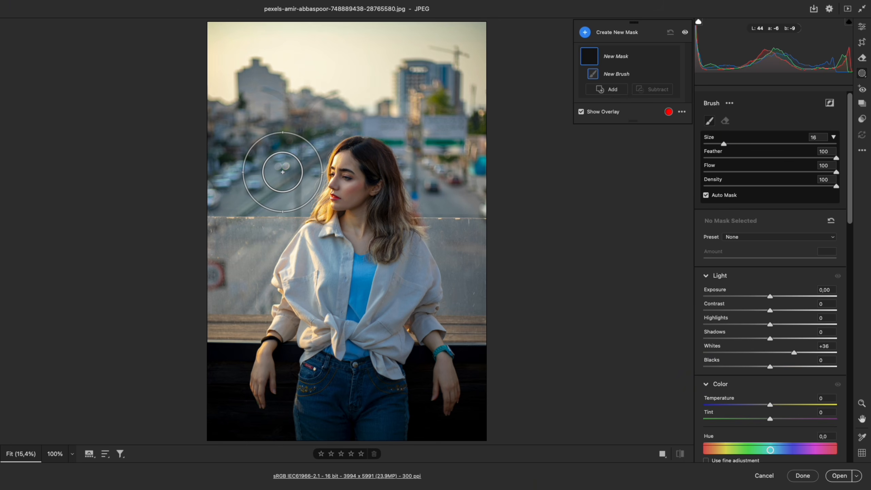
Lower the mask brush's feather to 50 and raise it back to 100
{"action": "key", "text": "shift"}
{"action": "key", "text": "shift+bracketleft"}
{"action": "key", "text": "shift+bracketleft"}
{"action": "key", "text": "shift+bracketleft"}
{"action": "key", "text": "shift+bracketleft"}
{"action": "key", "text": "shift+bracketleft"}
{"action": "key", "text": "shift+bracketleft"}
{"action": "key", "text": "shift+bracketleft"}
{"action": "key", "text": "shift+bracketleft"}
{"action": "key", "text": "shift+bracketleft"}
{"action": "key", "text": "shift+bracketleft"}
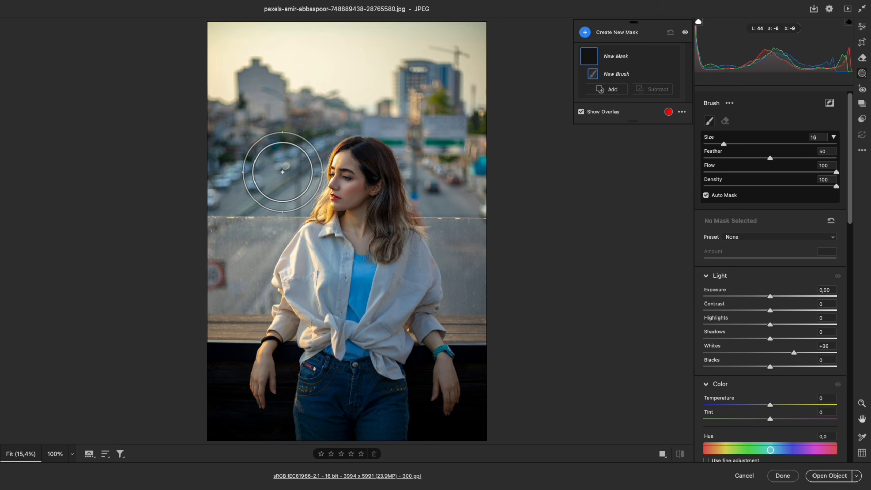
{"action": "key", "text": "shift+bracketright"}
{"action": "key", "text": "shift+bracketright"}
{"action": "key", "text": "shift+bracketright"}
{"action": "key", "text": "shift+bracketright"}
{"action": "key", "text": "shift+bracketright"}
{"action": "key", "text": "shift+bracketright"}
{"action": "key", "text": "shift+bracketright"}
{"action": "key", "text": "shift+bracketright"}
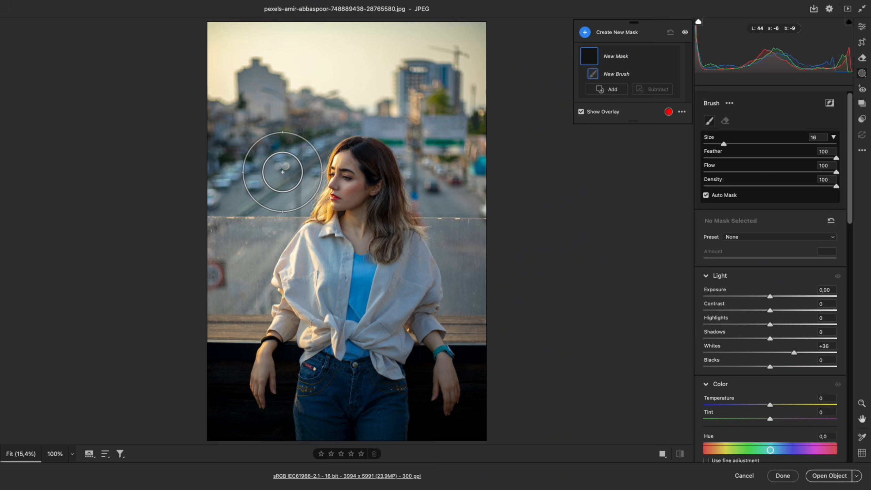
Paint a brush mask down the city background beside the woman and raise its color temperature
{"action": "mouse_move", "coordinate": [220, 63]}
{"action": "left_mouse_down"}
{"action": "mouse_move", "coordinate": [259, 103]}
{"action": "mouse_move", "coordinate": [338, 216]}
{"action": "mouse_move", "coordinate": [318, 205]}
{"action": "mouse_move", "coordinate": [321, 163]}
{"action": "mouse_move", "coordinate": [302, 257]}
{"action": "mouse_move", "coordinate": [255, 153]}
{"action": "mouse_move", "coordinate": [229, 42]}
{"action": "mouse_move", "coordinate": [223, 164]}
{"action": "mouse_move", "coordinate": [247, 256]}
{"action": "left_mouse_up"}
{"action": "left_click_drag", "start_coordinate": [773, 404], "coordinate": [793, 404]}
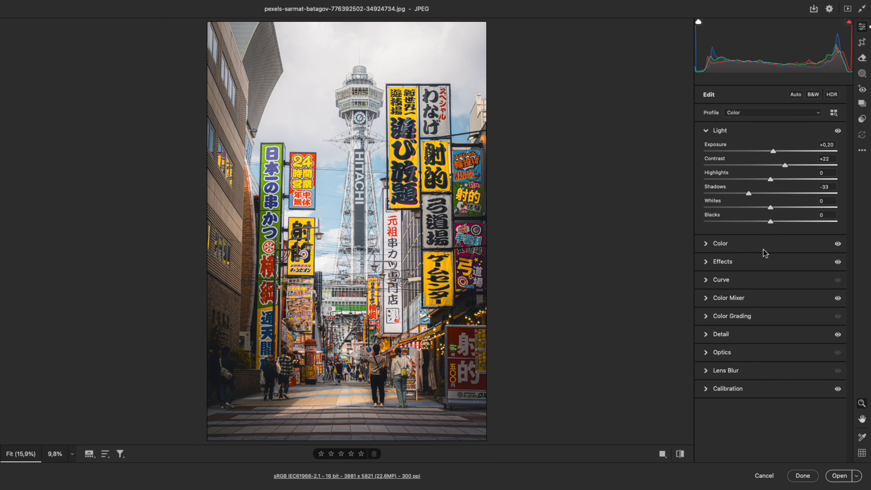
Show the Color and Color Mixer settings of the tower street photo, reset all its edits, and undo the reset
{"action": "left_click", "coordinate": [763, 249]}
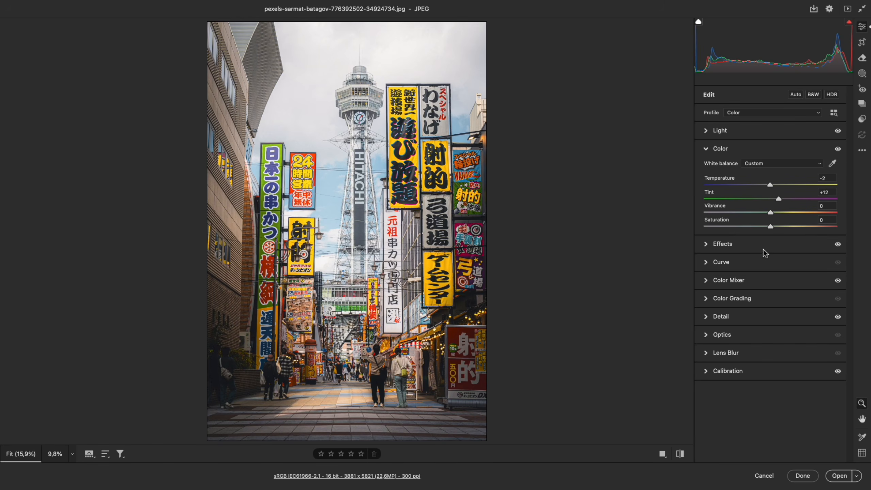
{"action": "left_click", "coordinate": [767, 284]}
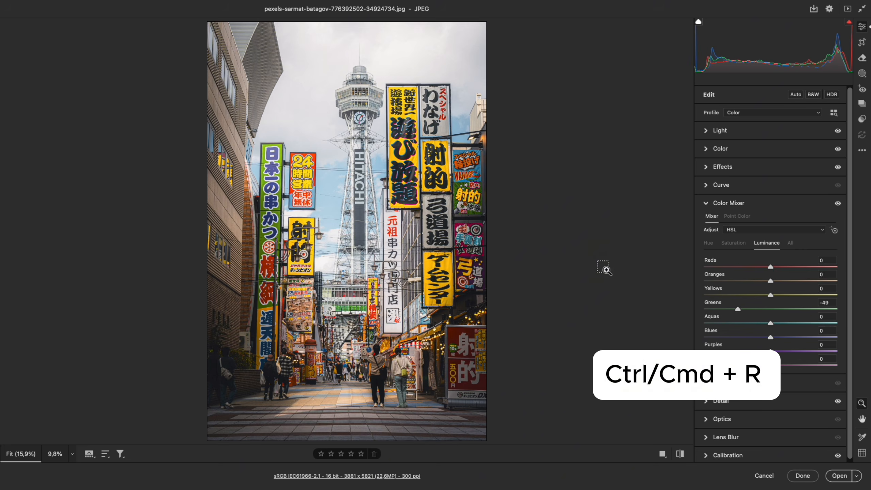
{"action": "key", "text": "ctrl+r"}
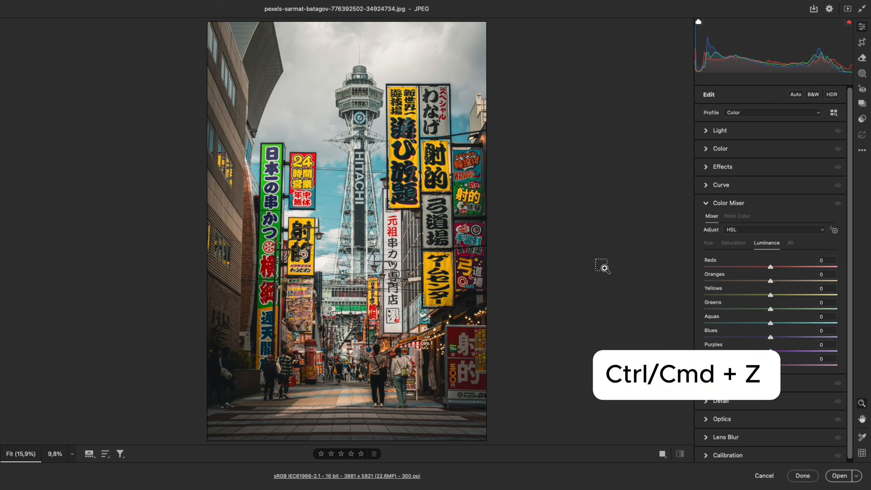
{"action": "key", "text": "ctrl+z"}
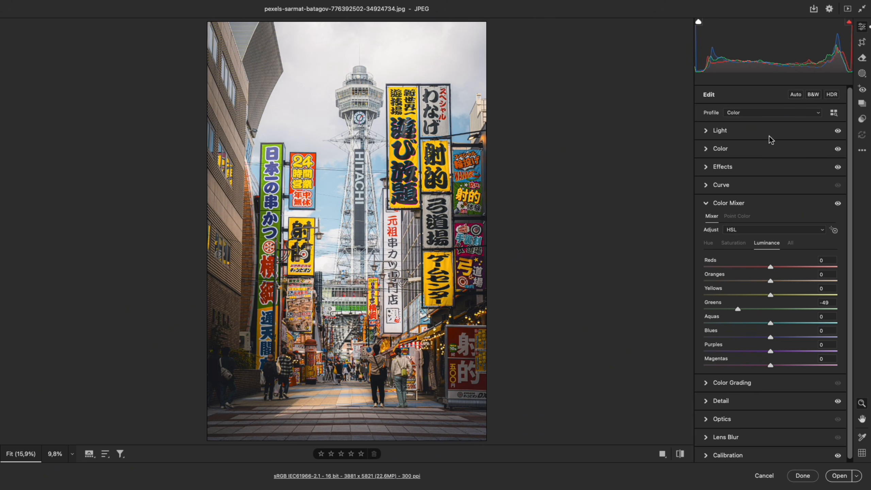
Reset the Light, Color, Effects, Color Mixer and Detail sections of the tower street photo one by one
{"action": "key", "text": "alt"}
{"action": "left_click", "coordinate": [726, 133], "text": "alt"}
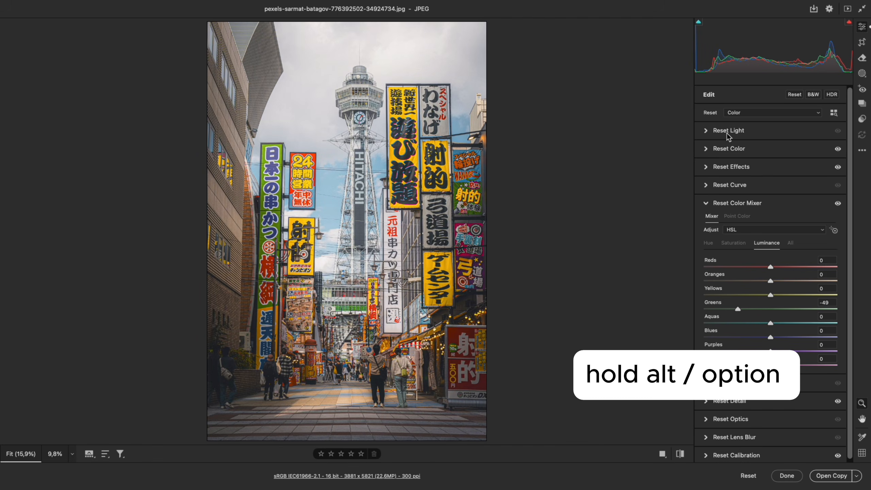
{"action": "left_click", "coordinate": [725, 148], "text": "alt"}
{"action": "left_click", "coordinate": [725, 167], "text": "alt"}
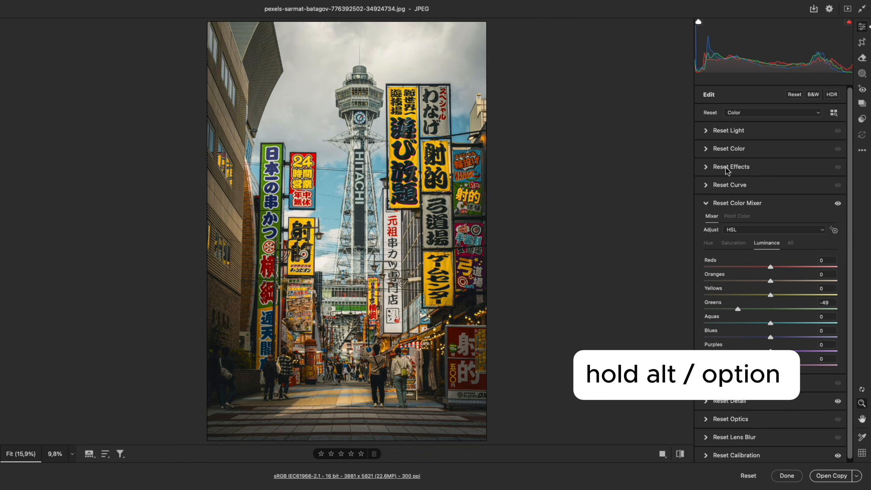
{"action": "left_click", "coordinate": [733, 204], "text": "alt"}
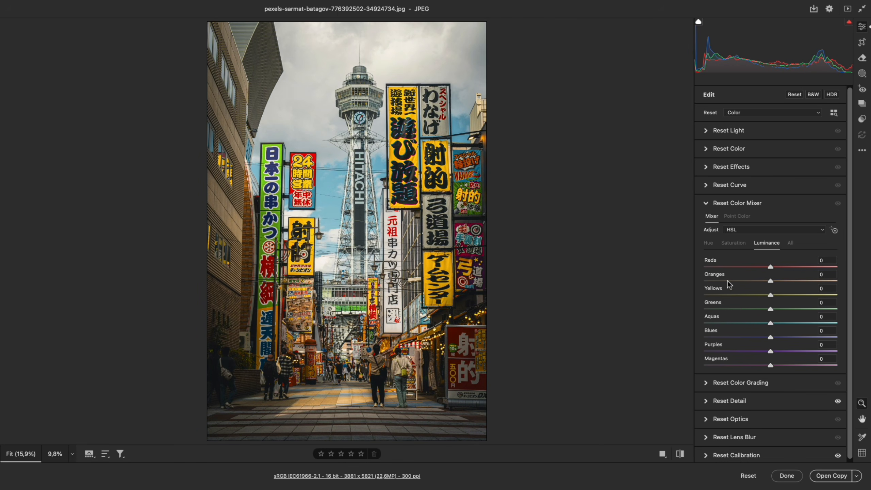
{"action": "left_click", "coordinate": [733, 400], "text": "alt"}
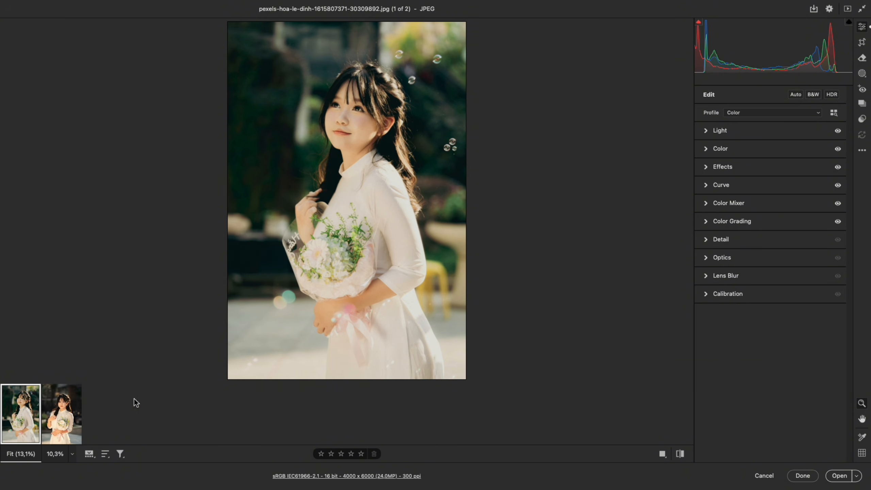
Paste the copied edit settings onto the second portrait of the woman holding flowers
{"action": "left_click", "coordinate": [76, 424]}
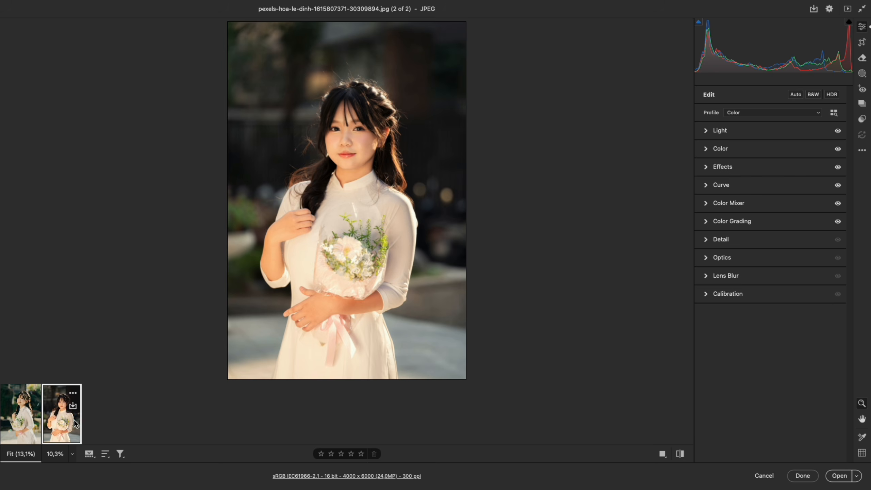
{"action": "key", "text": "ctrl+v"}
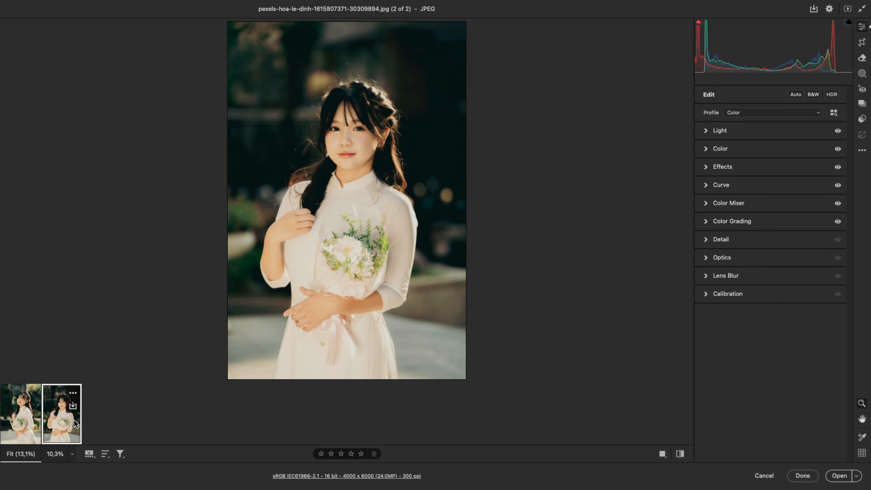
From the first flower portrait, copy only the Profile, HDR Mode and Curve edit settings, excluding all other adjustment sections
{"action": "left_click", "coordinate": [32, 429]}
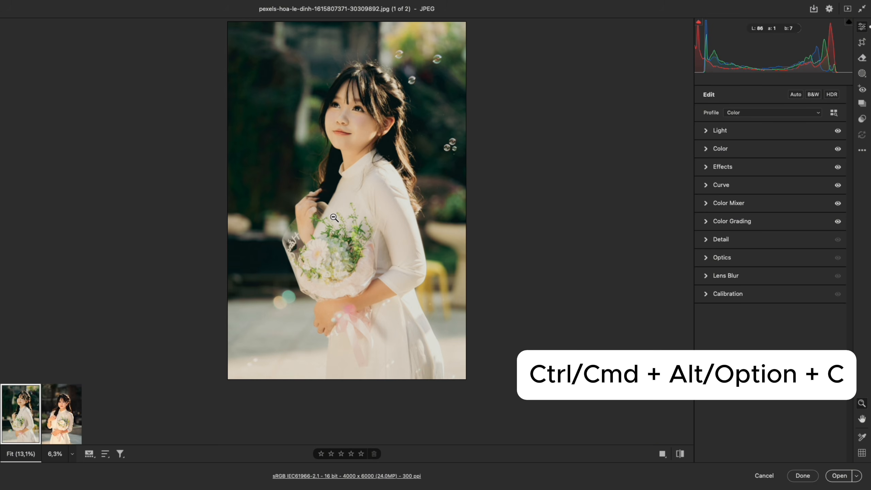
{"action": "key", "text": "super+alt+c"}
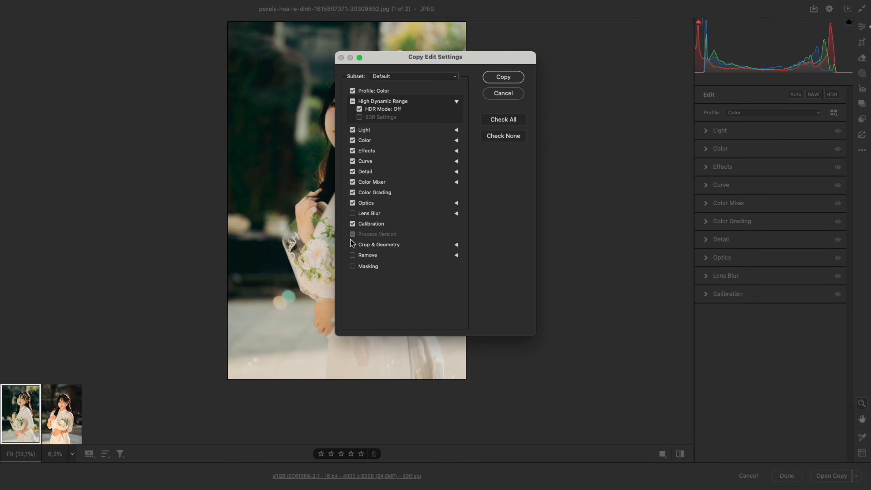
{"action": "left_click", "coordinate": [353, 192]}
{"action": "left_click", "coordinate": [352, 202]}
{"action": "left_click", "coordinate": [352, 223]}
{"action": "left_click", "coordinate": [352, 181]}
{"action": "left_click", "coordinate": [352, 171]}
{"action": "left_click", "coordinate": [352, 151]}
{"action": "left_click", "coordinate": [352, 140]}
{"action": "left_click", "coordinate": [352, 130]}
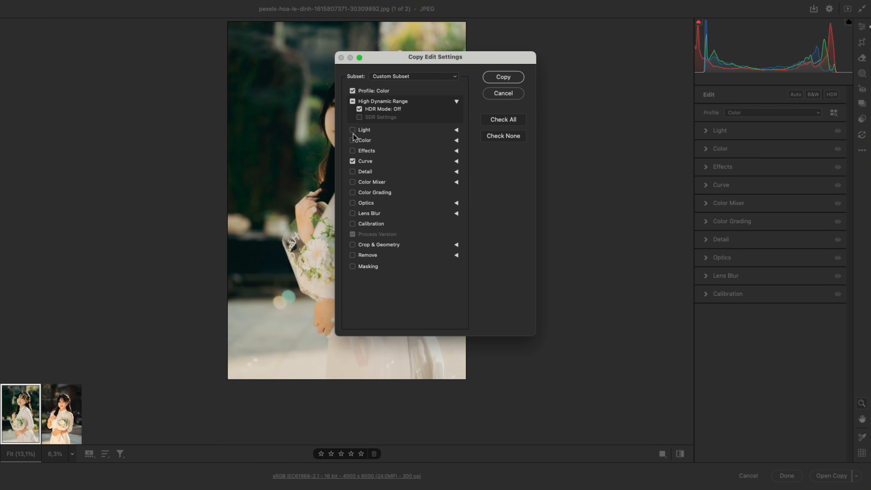
{"action": "left_click", "coordinate": [503, 77]}
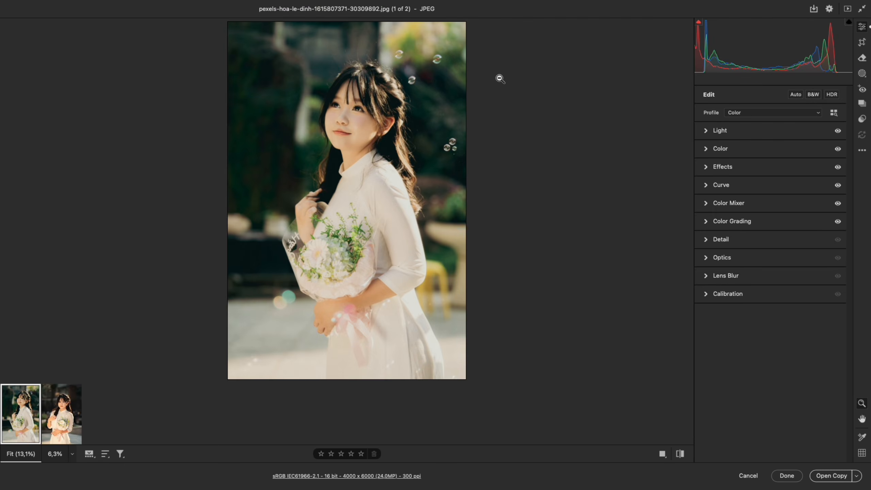
Paste the copied subset of settings onto the second flower portrait and check its Curve section
{"action": "key", "text": "Right"}
{"action": "key", "text": "super+v"}
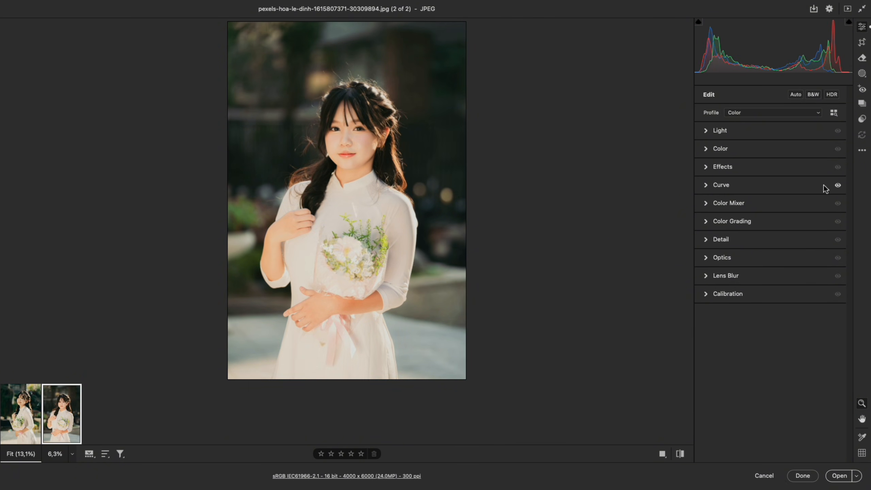
{"action": "left_click", "coordinate": [836, 186]}
{"action": "left_click", "coordinate": [800, 185]}
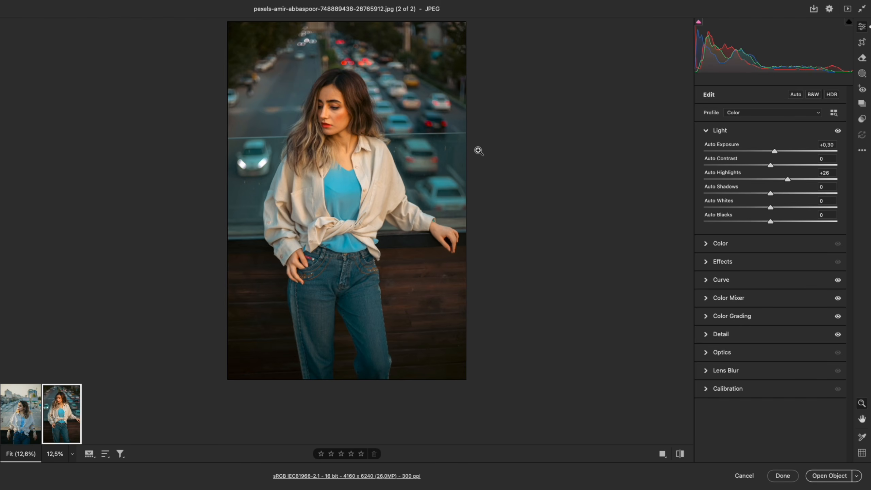
Create a snapshot of the traffic portrait's current edits named "pts"
{"action": "key", "text": "ctrl+shift+s"}
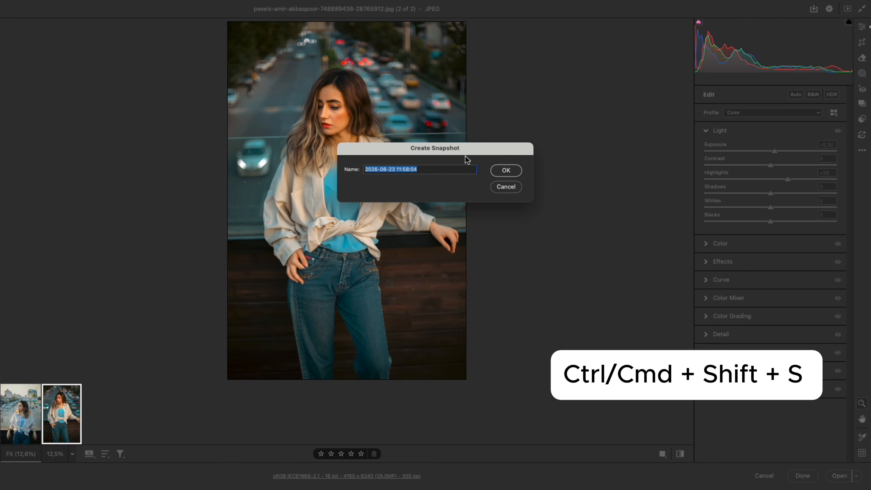
{"action": "type", "text": "pts"}
{"action": "left_click", "coordinate": [499, 171]}
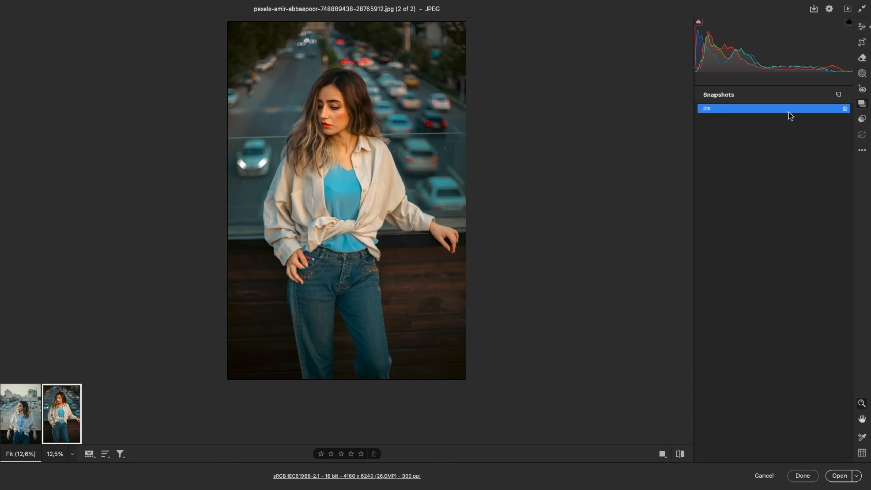
Return to the edit settings and set the traffic portrait's Exposure to +0,90 and Tint to -24
{"action": "left_click", "coordinate": [861, 30]}
{"action": "left_click_drag", "start_coordinate": [774, 151], "coordinate": [782, 151]}
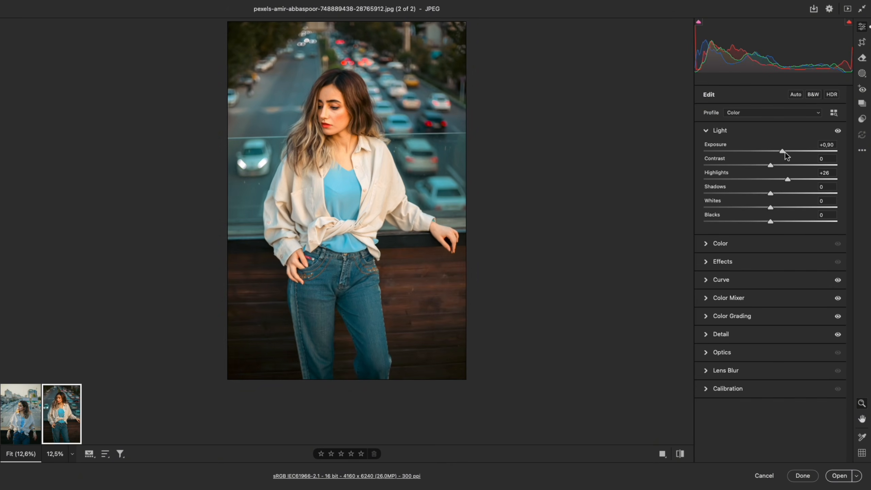
{"action": "left_click_drag", "start_coordinate": [770, 221], "coordinate": [754, 199]}
{"action": "left_click", "coordinate": [740, 244]}
Create another snapshot of the traffic portrait's current edits named "pts 2"
{"action": "key", "text": "super+shift+s"}
{"action": "type", "text": "pts 2"}
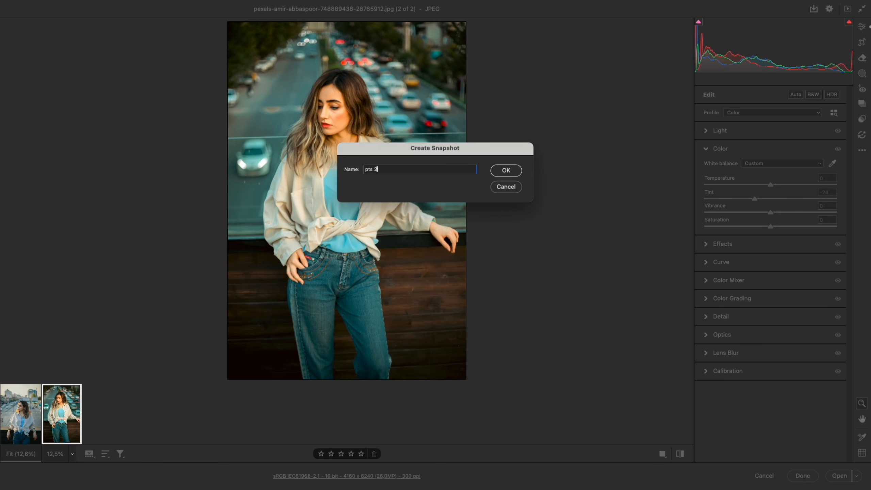
{"action": "key", "text": "Return"}
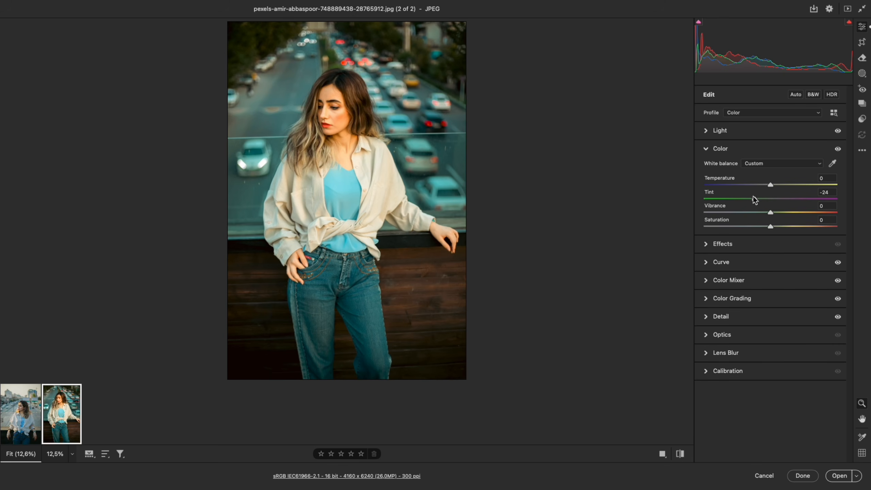
Compare the traffic portrait's "pts" and "pts 2" snapshots by switching from one to the other, ending on "pts 2"
{"action": "left_click", "coordinate": [862, 104]}
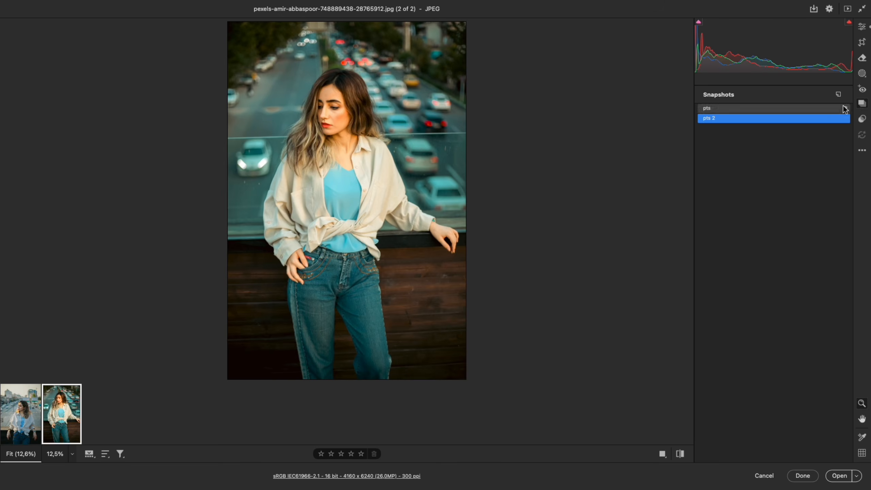
{"action": "left_click", "coordinate": [749, 108]}
{"action": "left_click", "coordinate": [745, 118]}
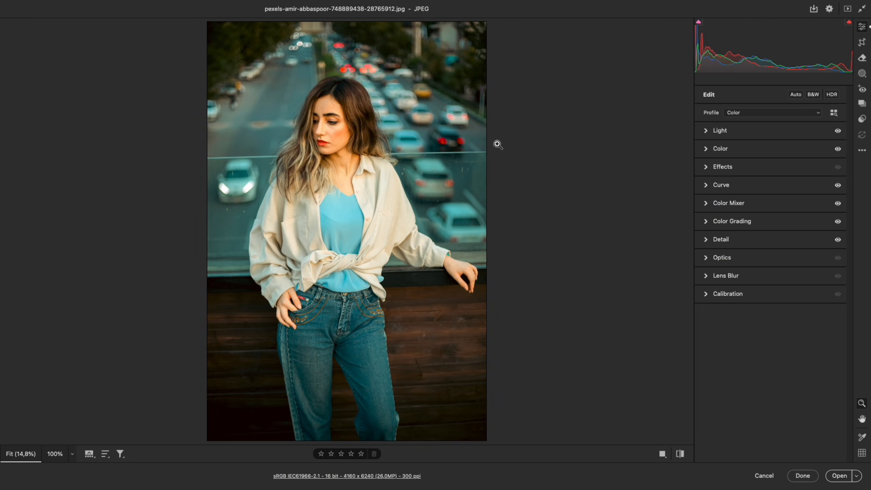
Save the traffic portrait's edits as a preset named "pts" in a new group "ps", and show that group among the presets
{"action": "key", "text": "super+shift+p"}
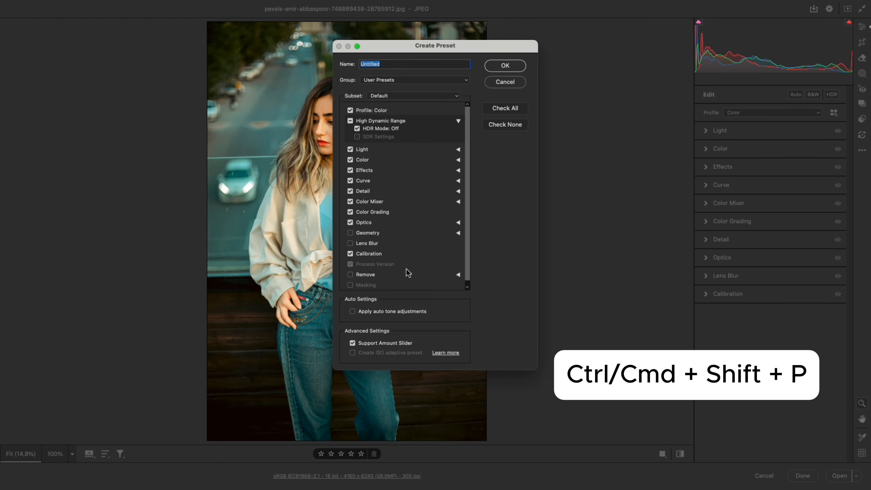
{"action": "type", "text": "pts"}
{"action": "left_click", "coordinate": [389, 79]}
{"action": "left_click", "coordinate": [387, 90]}
{"action": "type", "text": "ps"}
{"action": "left_click", "coordinate": [519, 170]}
{"action": "left_click", "coordinate": [505, 65]}
{"action": "left_click", "coordinate": [862, 118]}
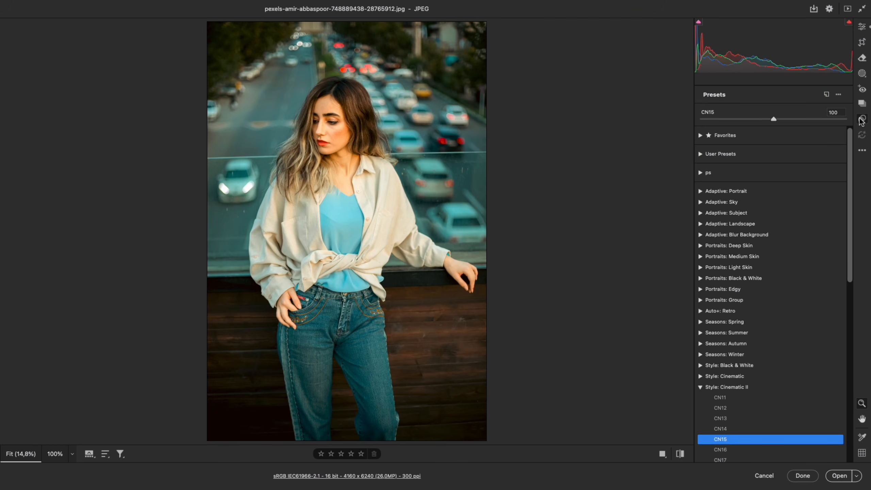
{"action": "left_click", "coordinate": [719, 172]}
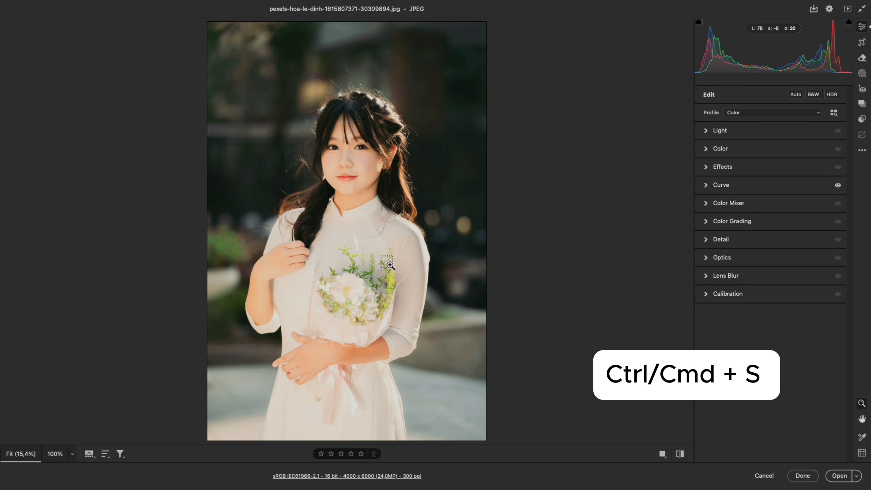
Save the flower portrait to a new location as a JPEG at quality 12 in sRGB, keeping its document name
{"action": "key", "text": "ctrl+s"}
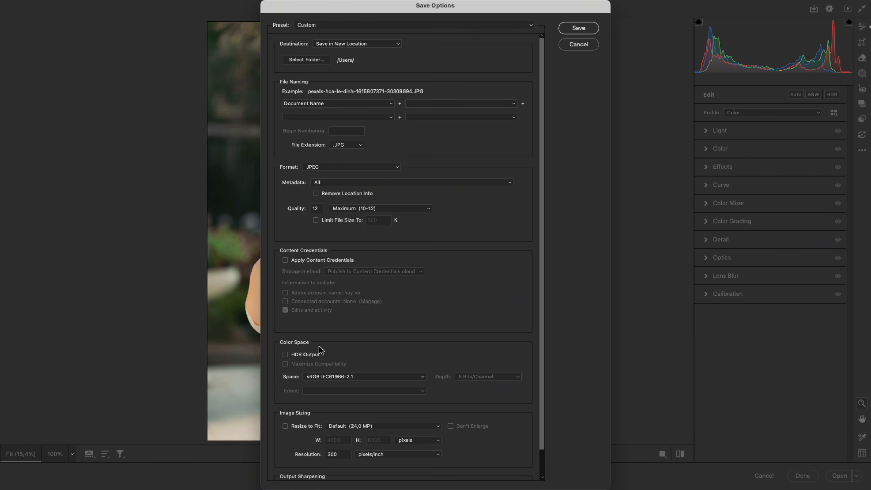
{"action": "left_click", "coordinate": [581, 29]}
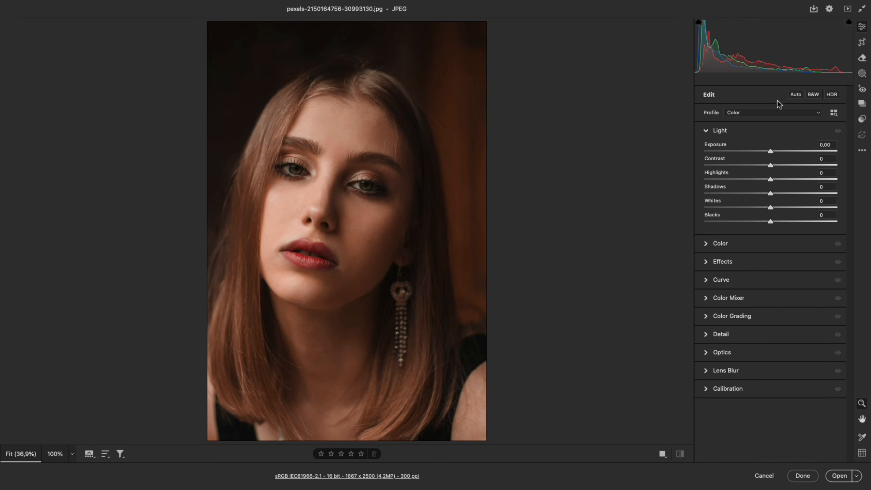
Try the overall Auto adjustment on the close-up portrait with the earring and switch it back off
{"action": "left_click", "coordinate": [795, 94]}
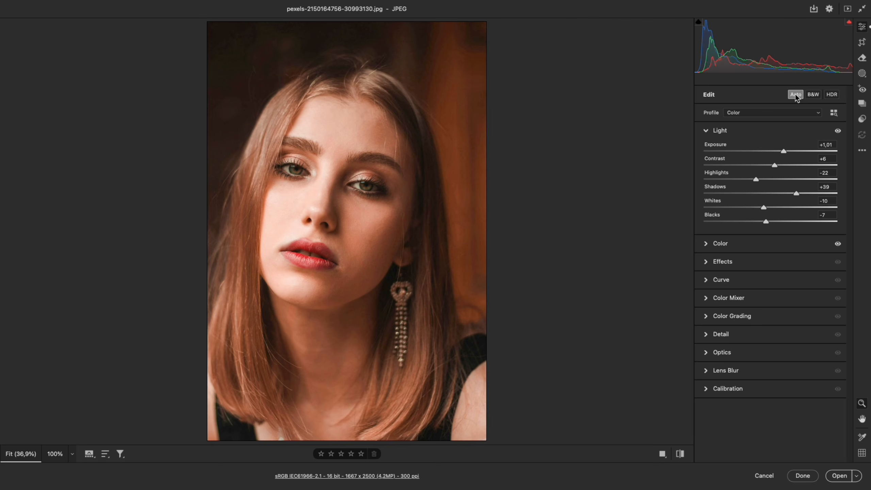
{"action": "left_click", "coordinate": [795, 94]}
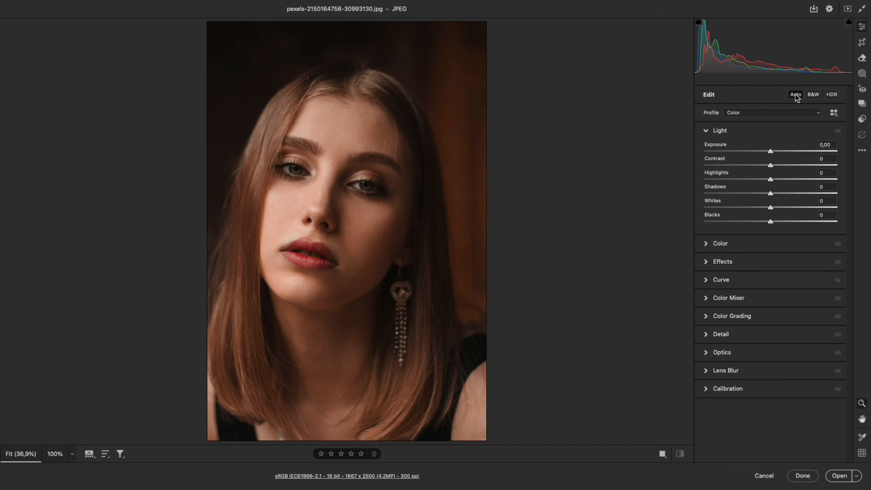
Apply automatic values individually to the close-up portrait's Exposure, Contrast, Whites and Vibrance, leaving the other sliders alone
{"action": "key", "text": "shift"}
{"action": "double_click", "coordinate": [772, 151], "text": "shift"}
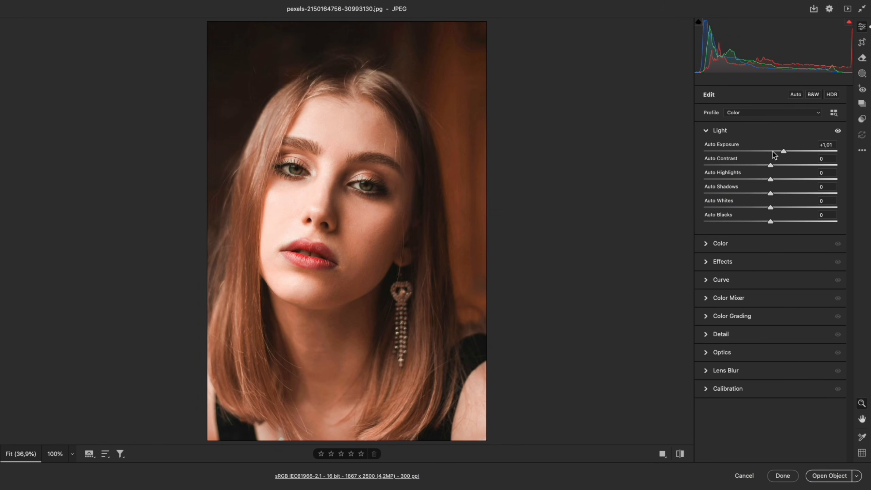
{"action": "double_click", "coordinate": [770, 165], "text": "shift"}
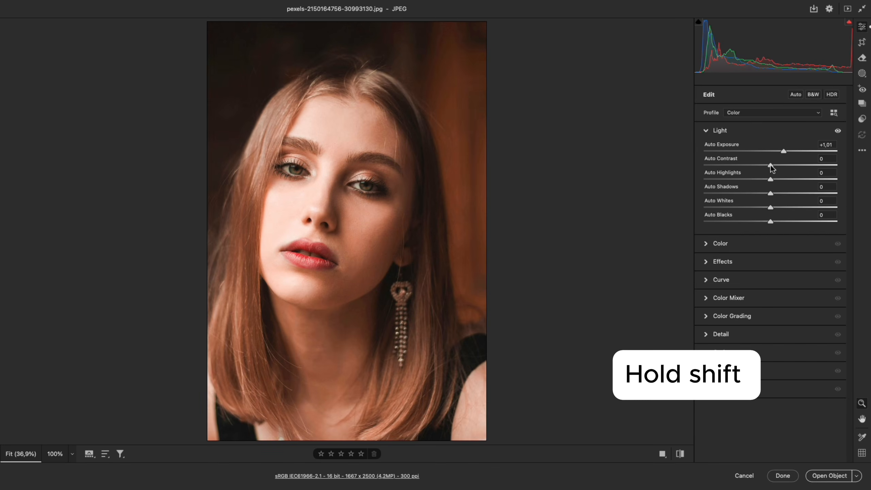
{"action": "double_click", "coordinate": [770, 208], "text": "shift"}
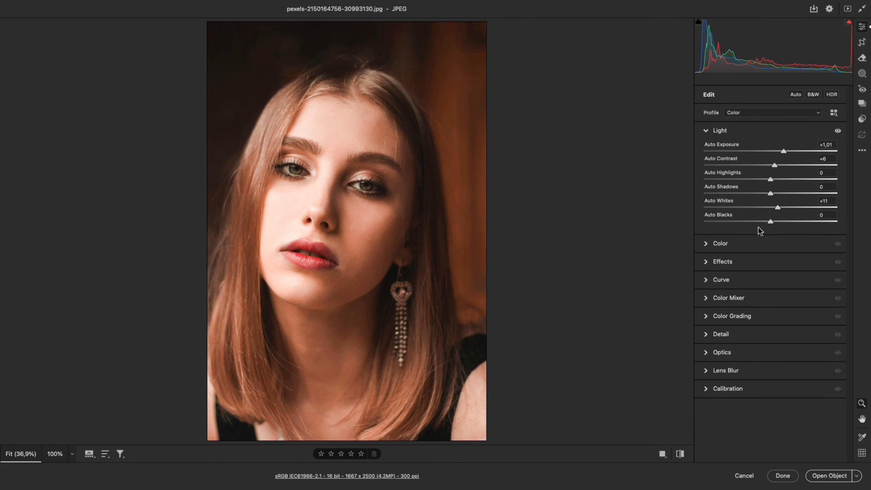
{"action": "left_click", "coordinate": [755, 246]}
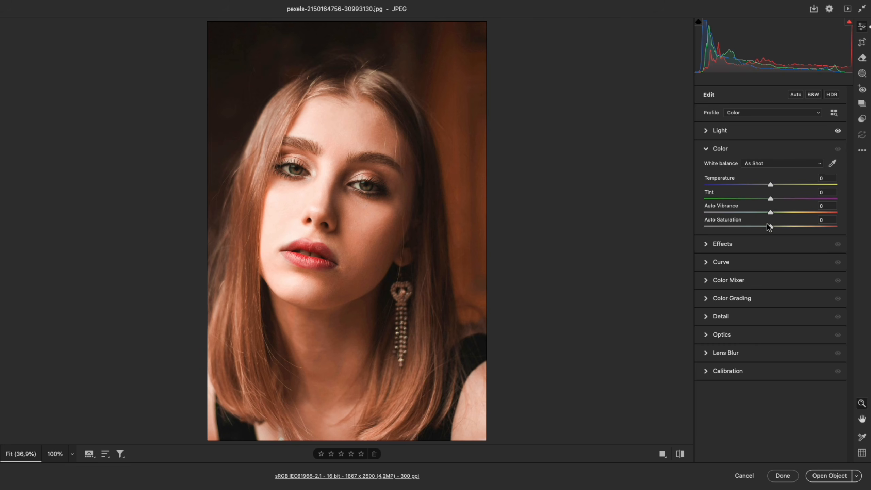
{"action": "double_click", "coordinate": [772, 212], "text": "shift"}
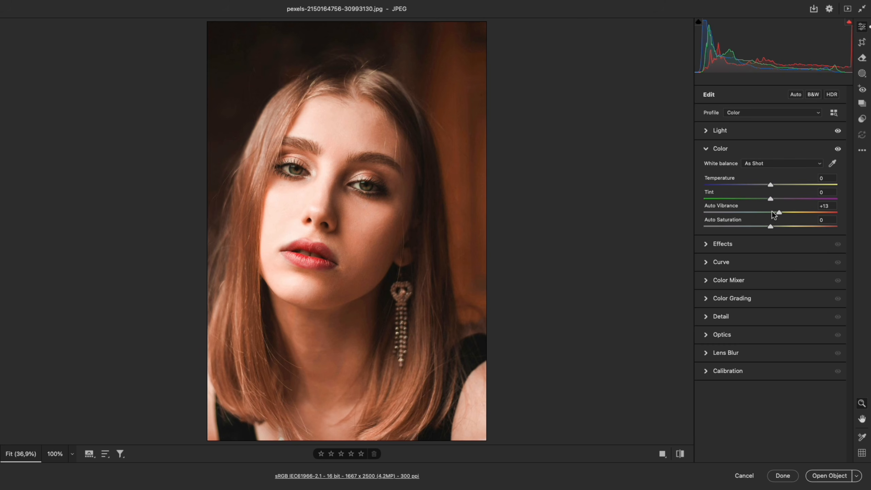